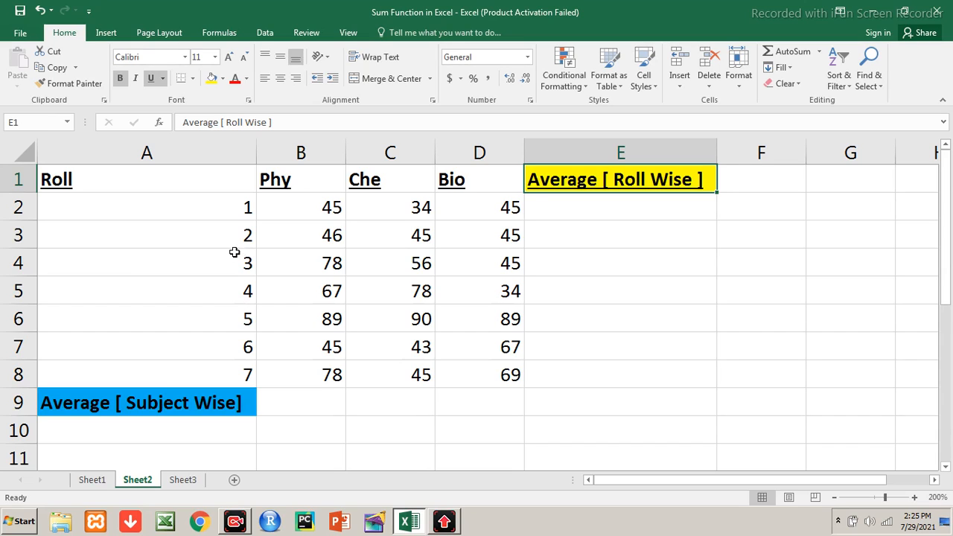
Step: Select the marks table from A1 to D8 to review the roll numbers and the Phy, Che and Bio marks
left_click(166, 178)
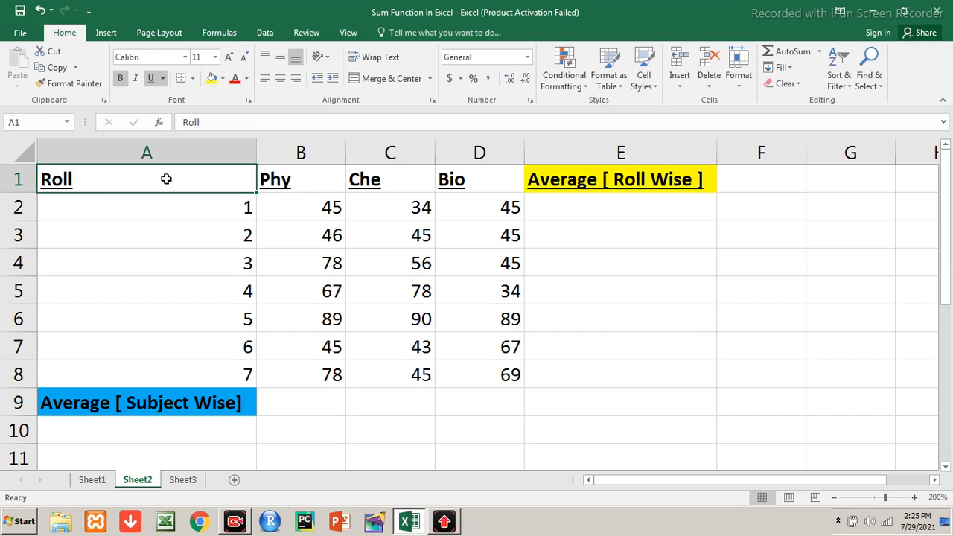
key("shift+Right")
key("shift+Right")
key("shift+Right")
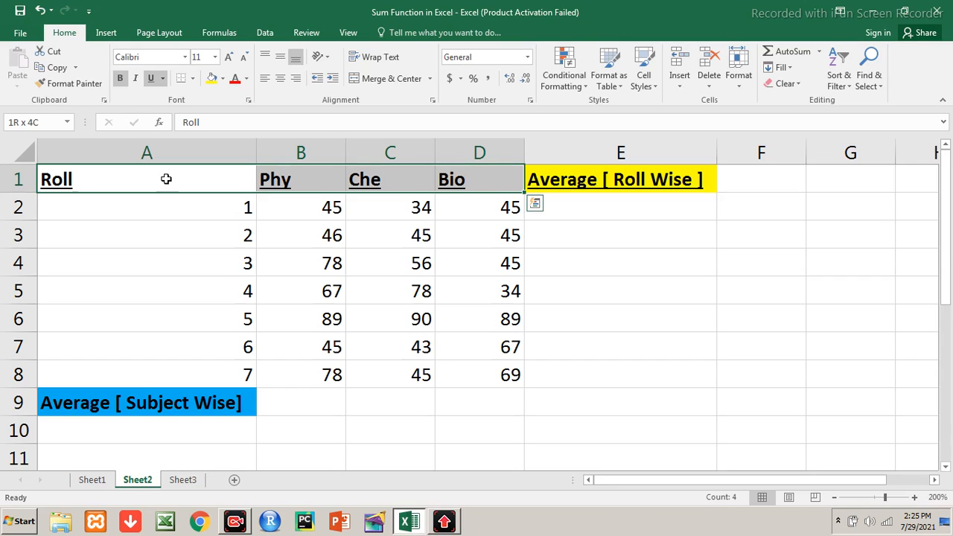
key("shift+Down")
key("shift+Down")
key("shift+Down")
key("shift+Down")
key("shift+Down")
key("shift+Down")
key("shift+Down")
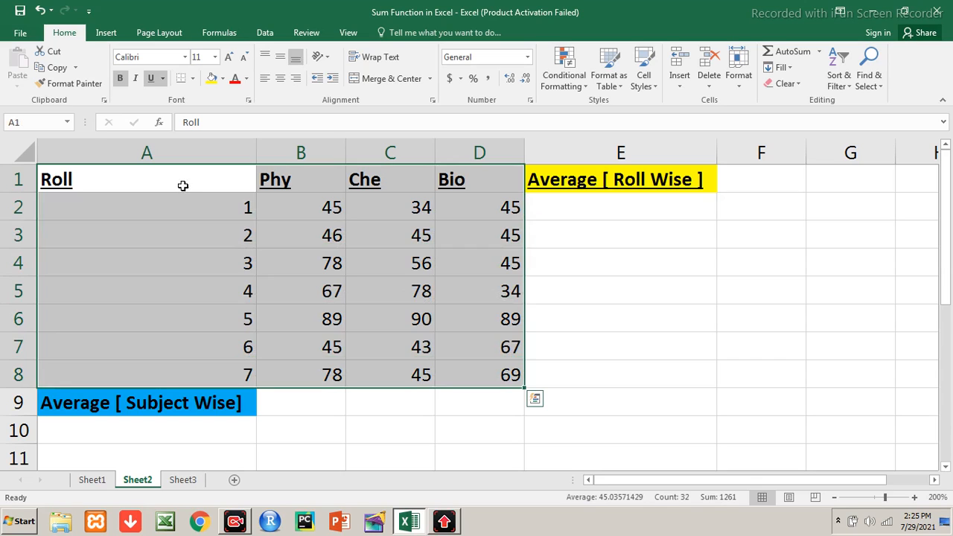
Step: Examine the mark ranges to average by subject in columns B to D and by roll in rows 2 and 3
left_click(184, 403)
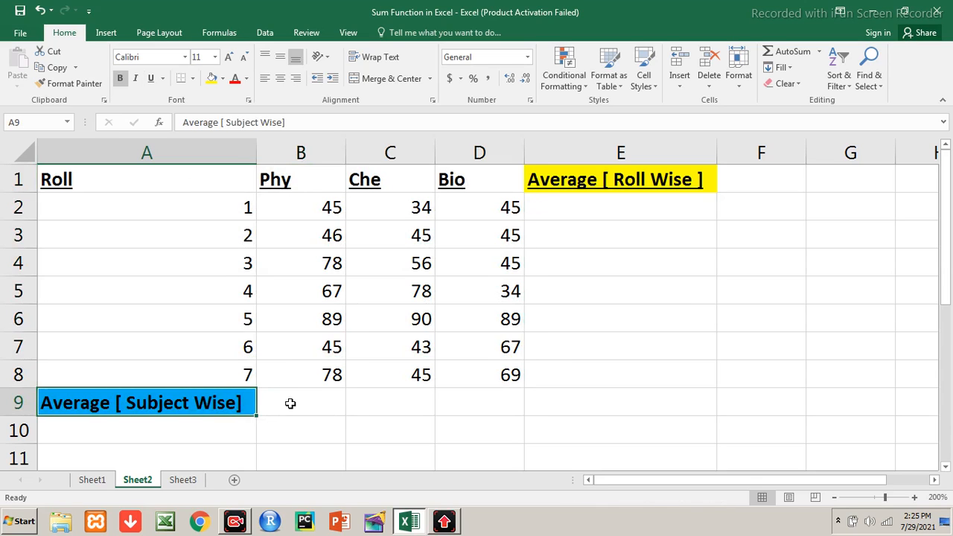
left_click(291, 403)
left_click_drag(301, 201, 307, 373)
left_click_drag(391, 209, 395, 376)
left_click_drag(488, 215, 473, 362)
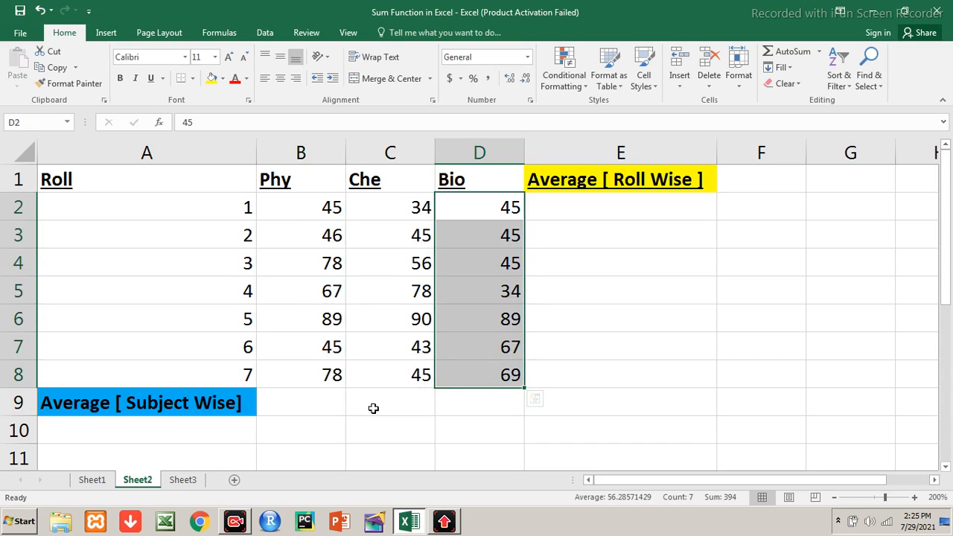
left_click(574, 208)
left_click_drag(183, 202, 542, 210)
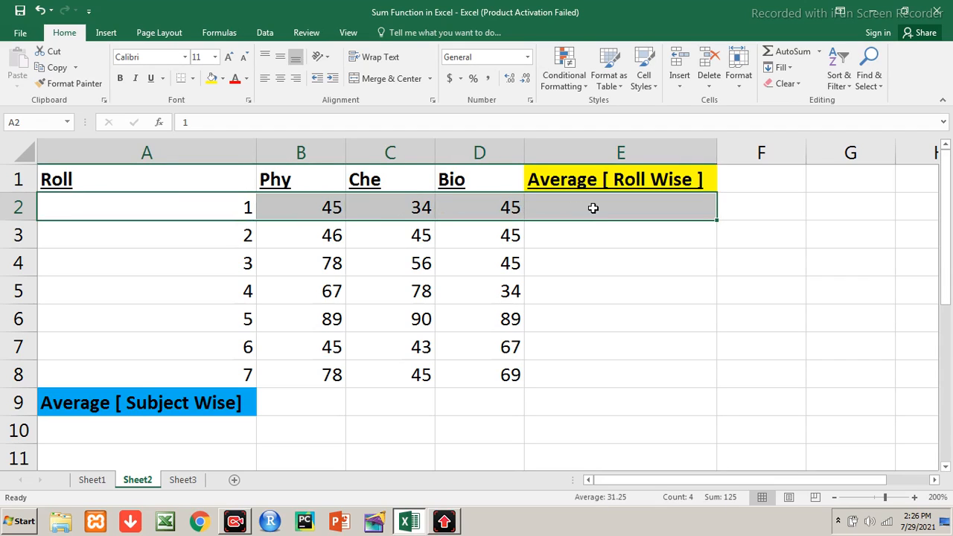
left_click(594, 208)
left_click_drag(203, 238, 514, 235)
left_click(613, 240)
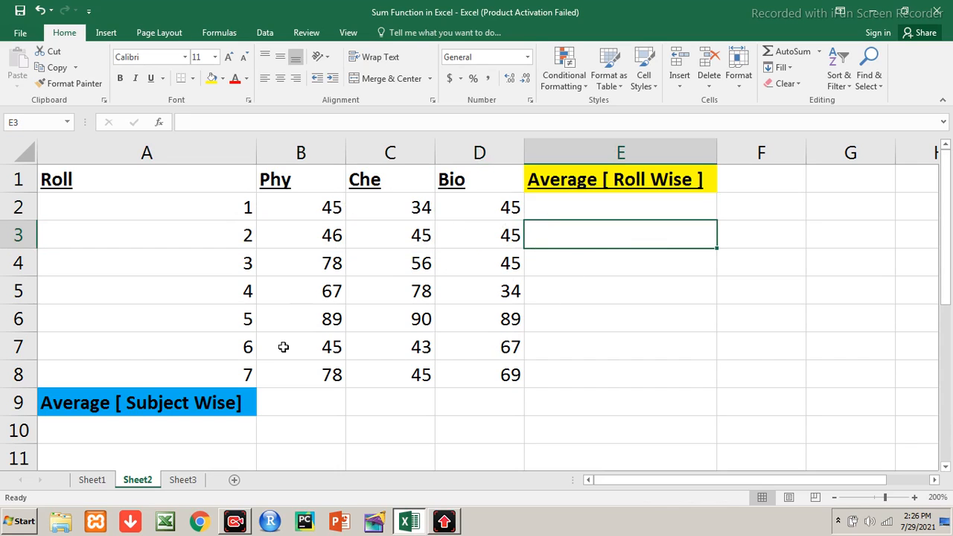
Step: Calculate the Phy average in cell B9 with =AVERAGE(B2:B8) and make the result bold
left_click(300, 403)
type("=")
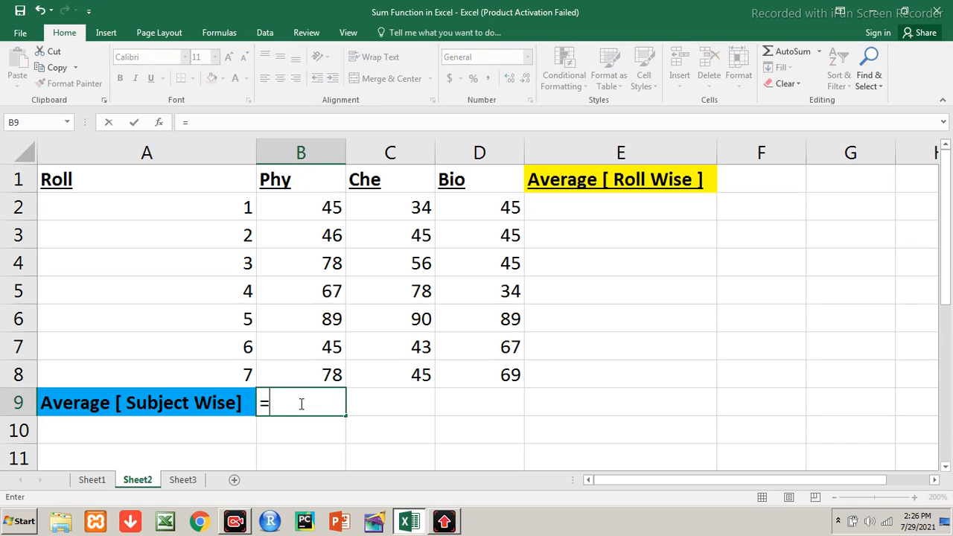
type("average(")
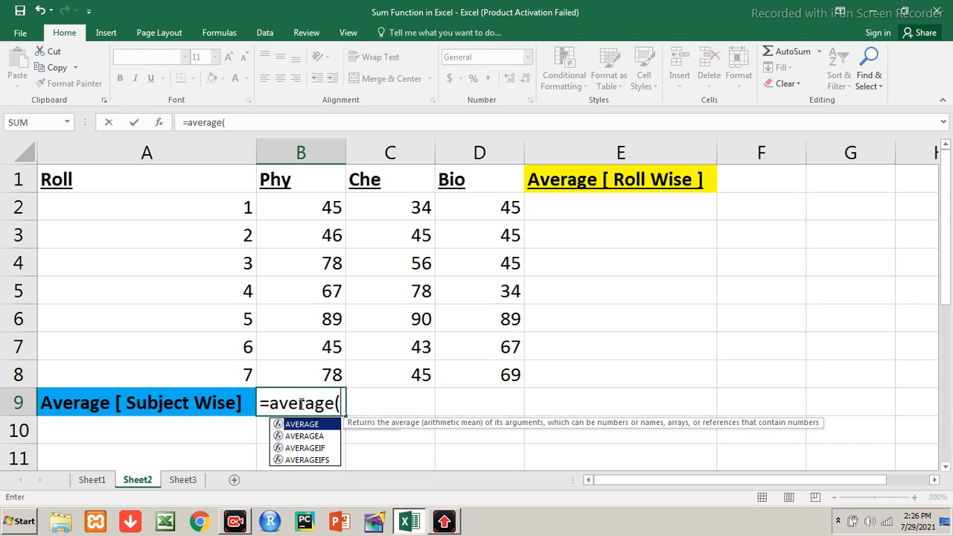
left_click(320, 209)
left_click_drag(320, 208, 303, 377)
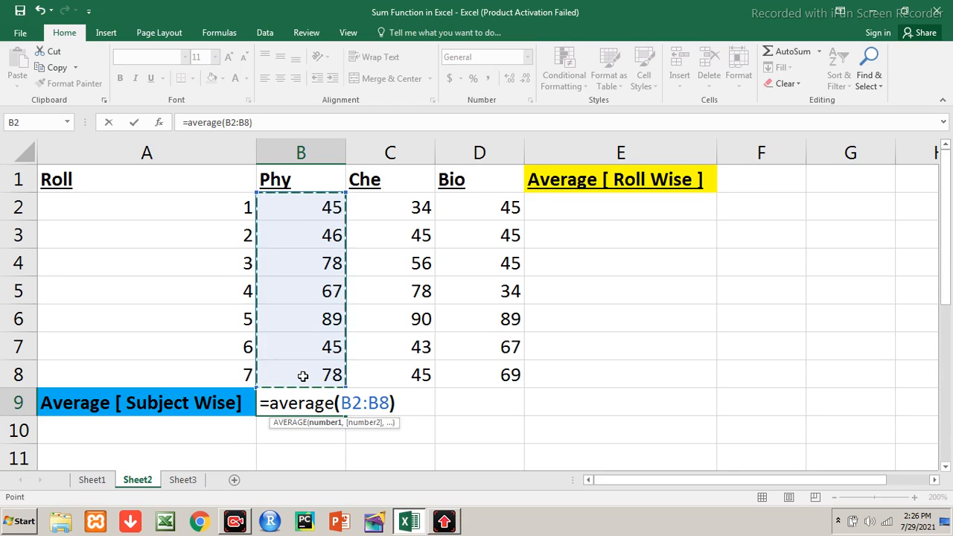
type(")")
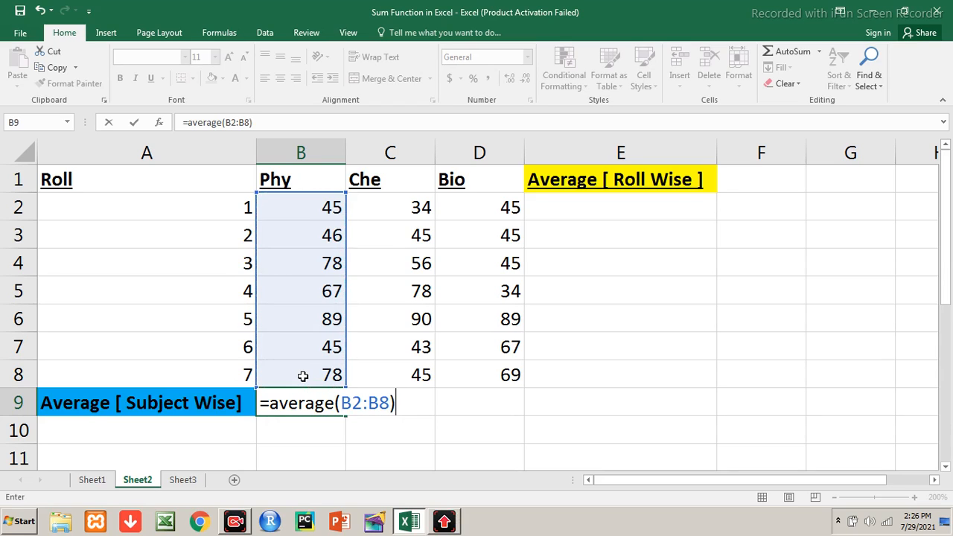
key("Return")
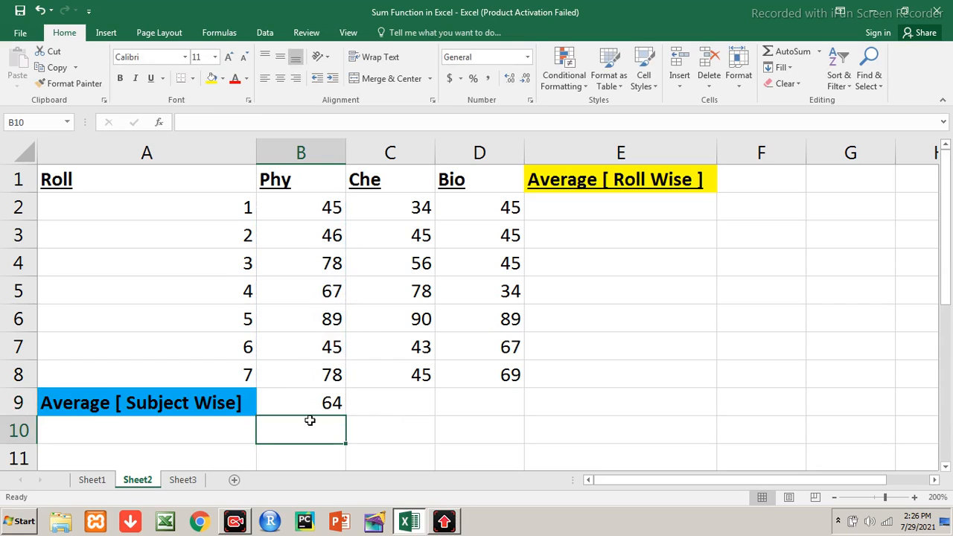
left_click(326, 405)
key("ctrl+b")
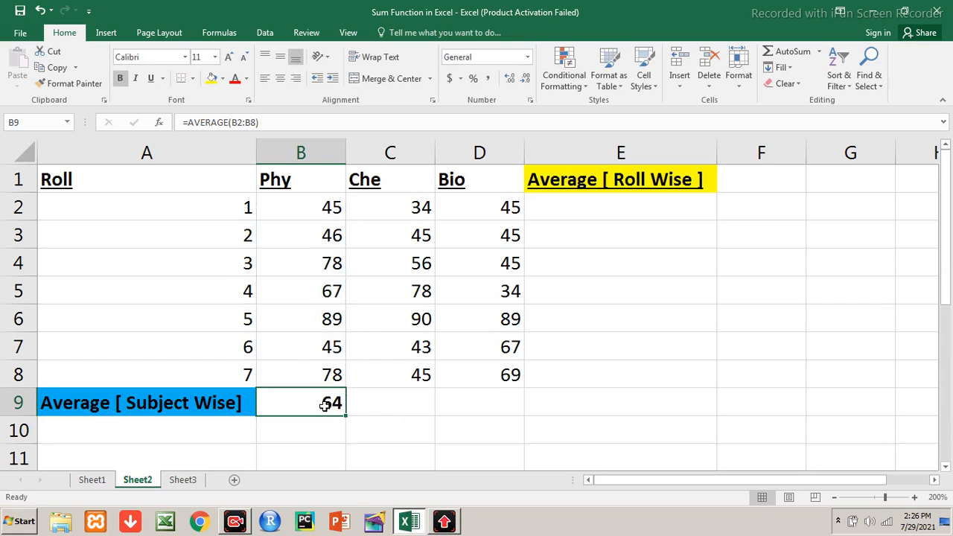
Step: Select the Phy marks in B2:B8 to check them against the subject average
key("Up")
key("Up")
key("Up")
key("Up")
key("Up")
key("Up")
key("Up")
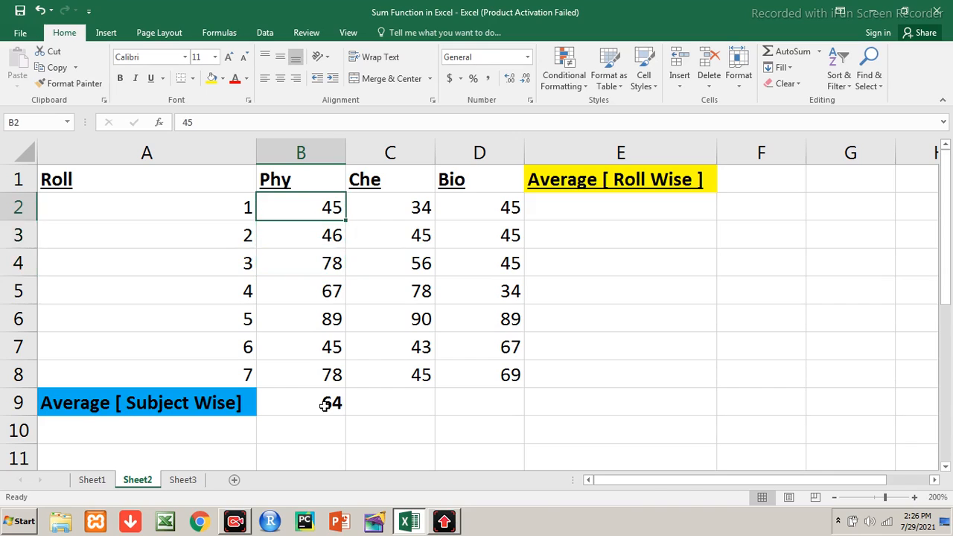
key("shift+Down")
key("shift+Down")
key("shift+Down")
key("shift+Down")
key("shift+Down")
key("shift+Down")
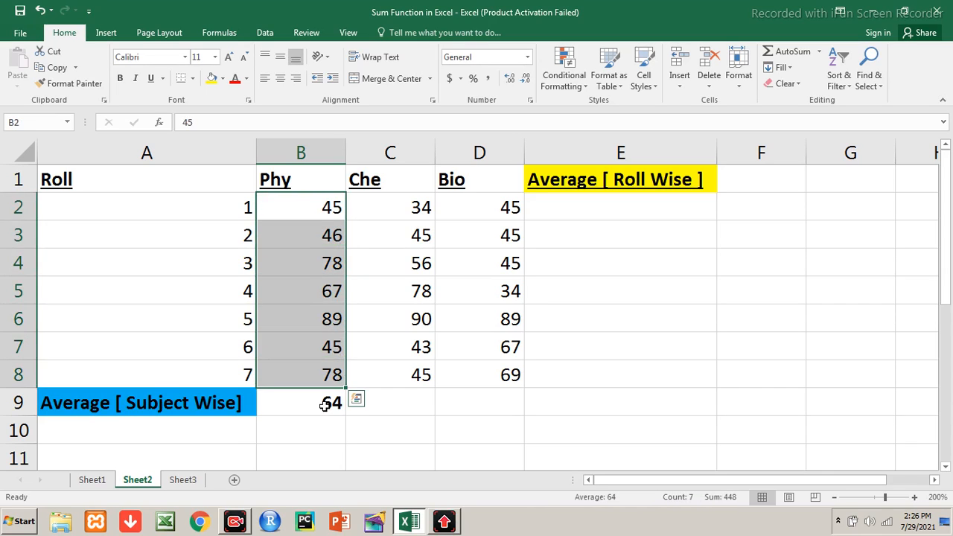
Step: Calculate the Che average in cell C9 over the range C2 to C8 and make the result bold
key("Down")
key("Down")
key("Down")
key("Down")
key("Down")
key("Down")
key("Down")
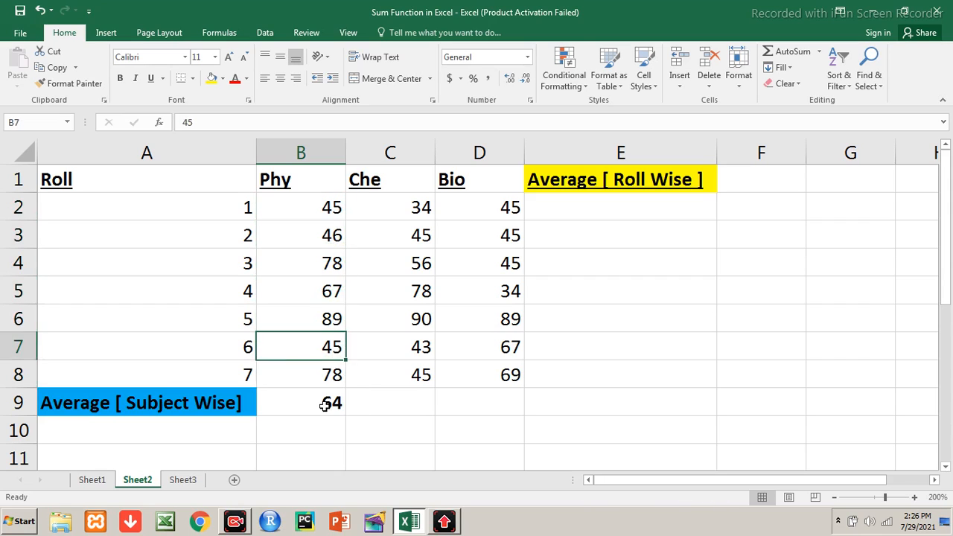
key("Right")
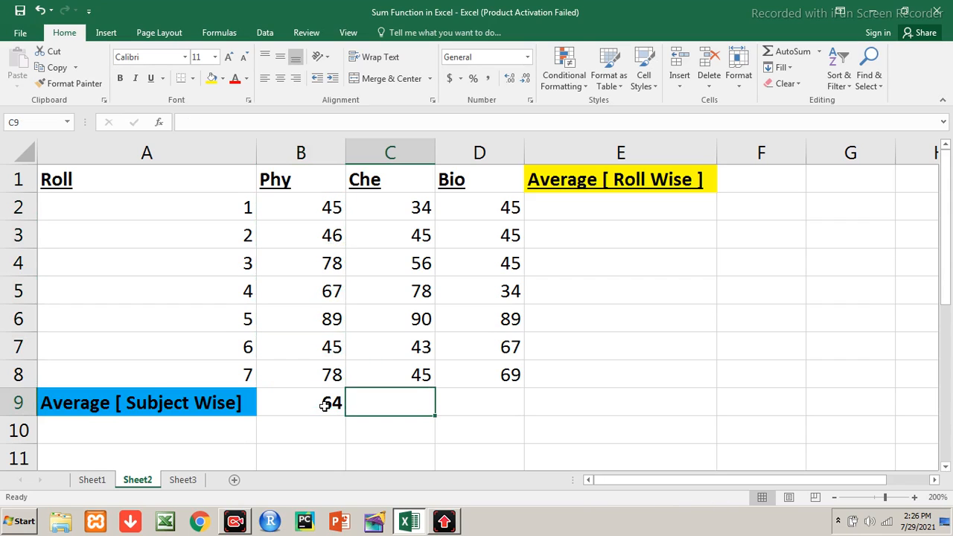
type("=average")
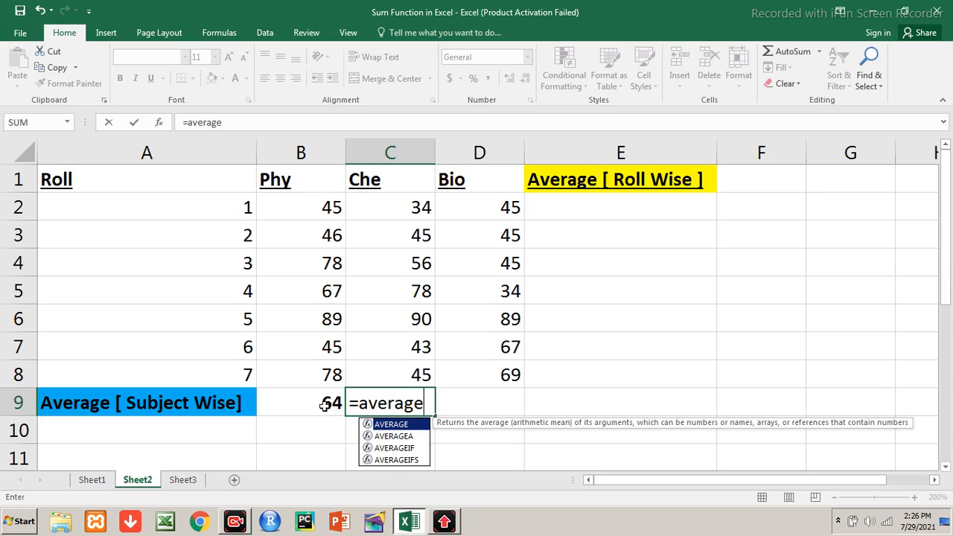
type("(c1")
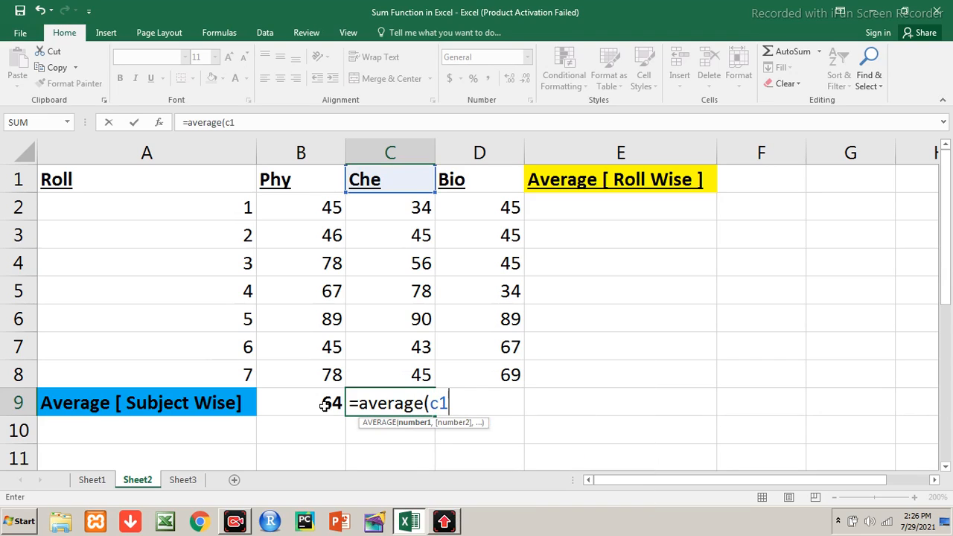
key("BackSpace")
type("2")
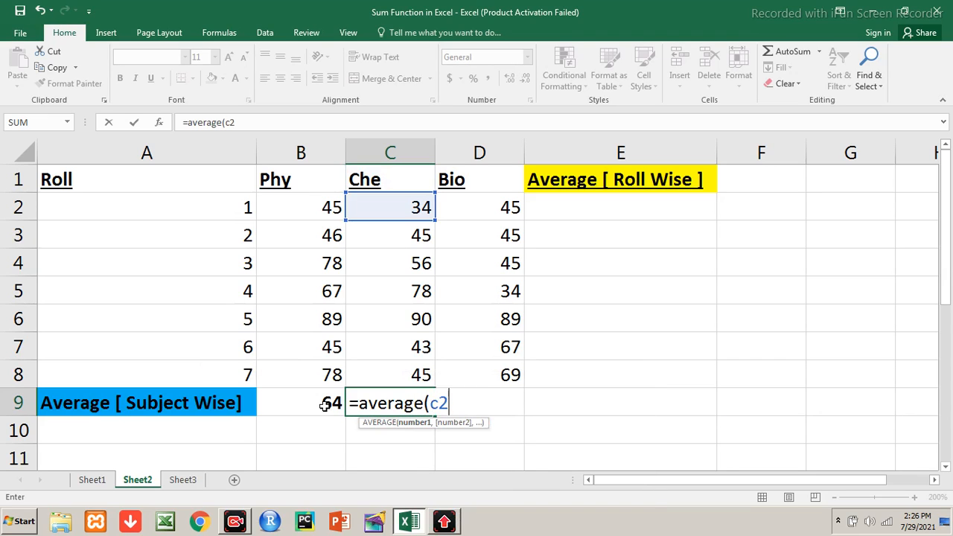
type("..")
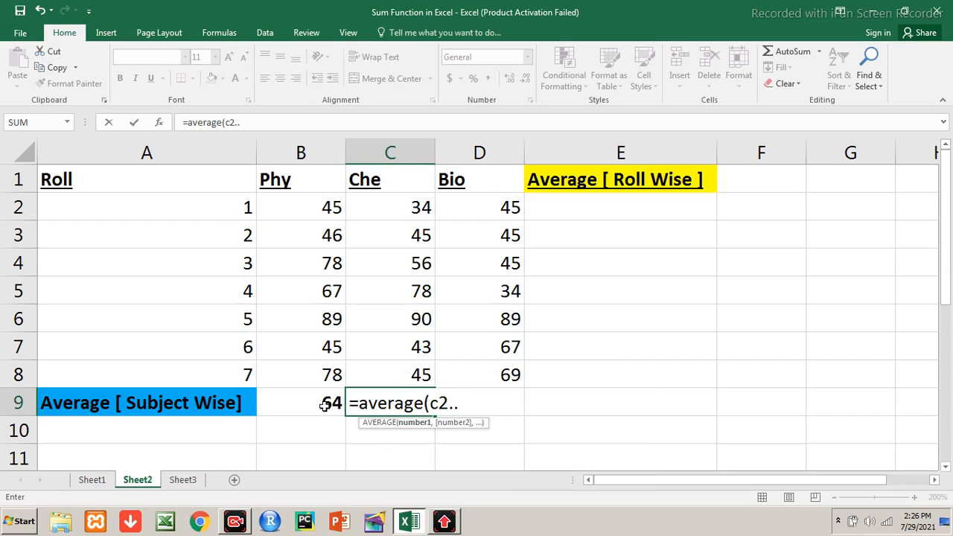
type("c8)")
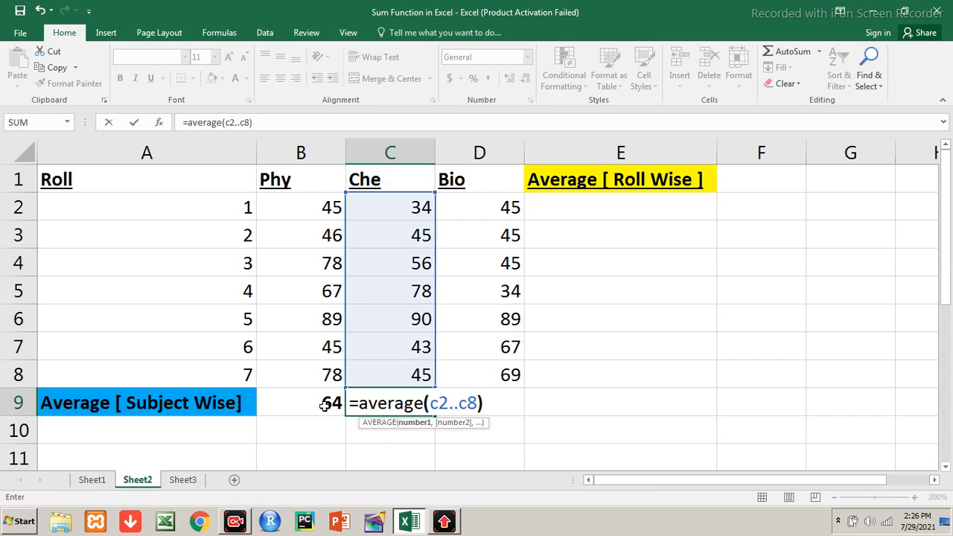
key("Return")
key("Up")
key("ctrl+b")
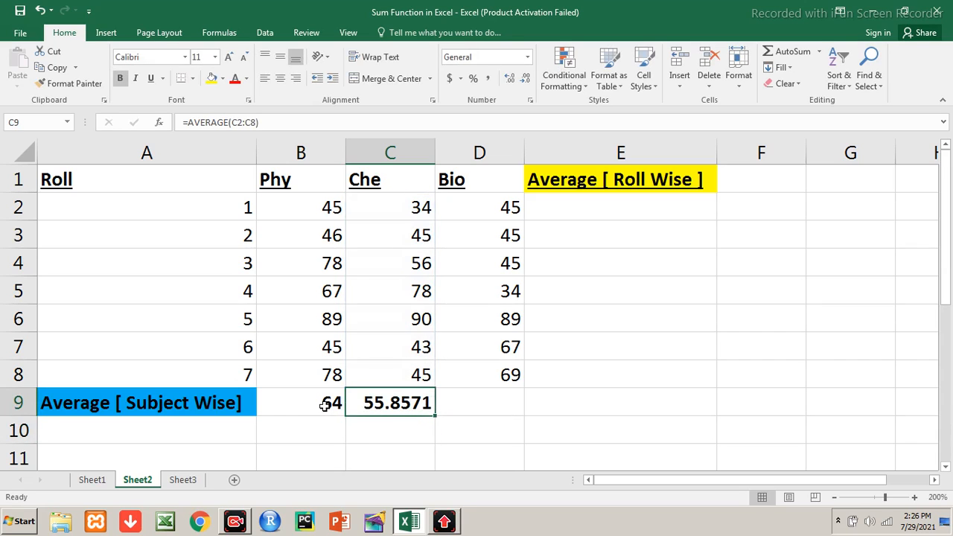
Step: Calculate the Bio average in cell D9 with =AVERAGE(D2:D8) and make the result bold
key("Right")
type("=")
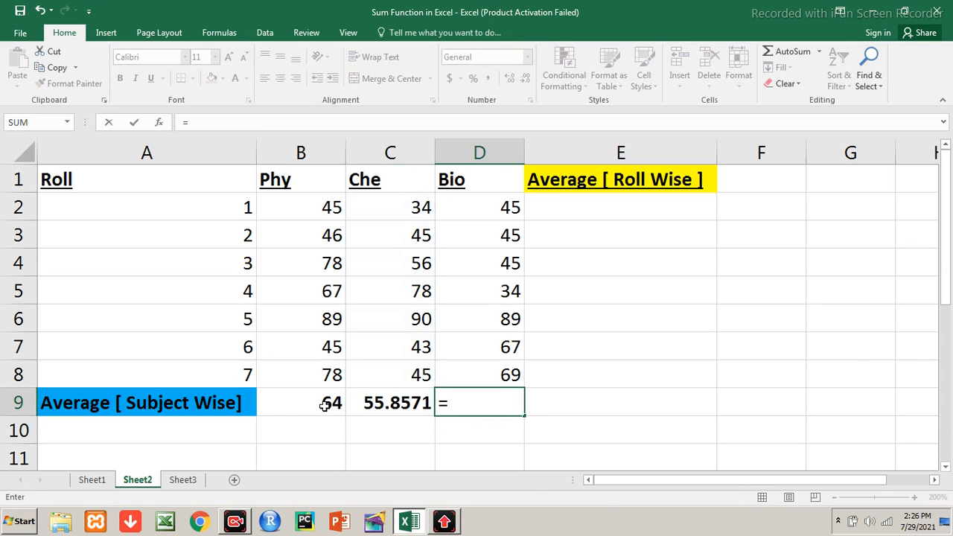
type("average(")
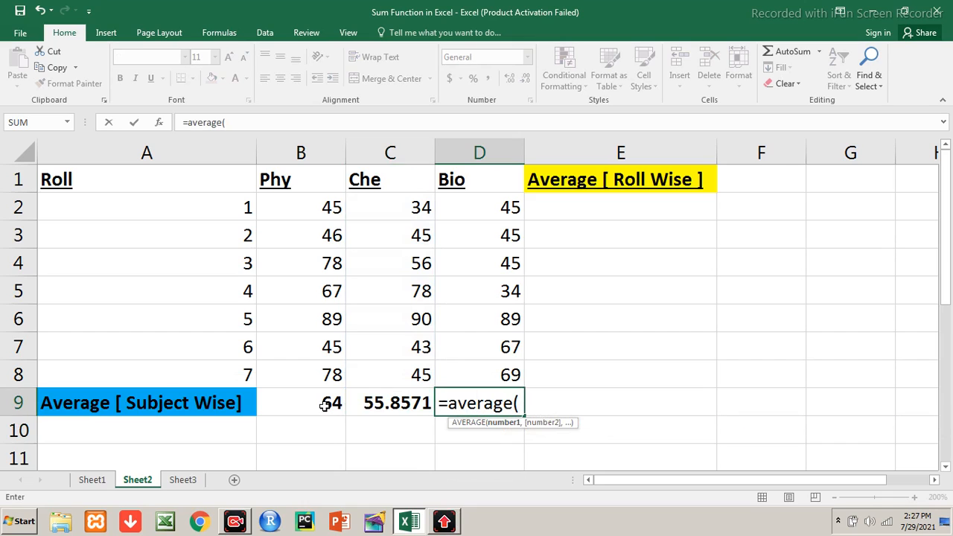
type("d2:d8")
key("Return")
key("Up")
key("ctrl+b")
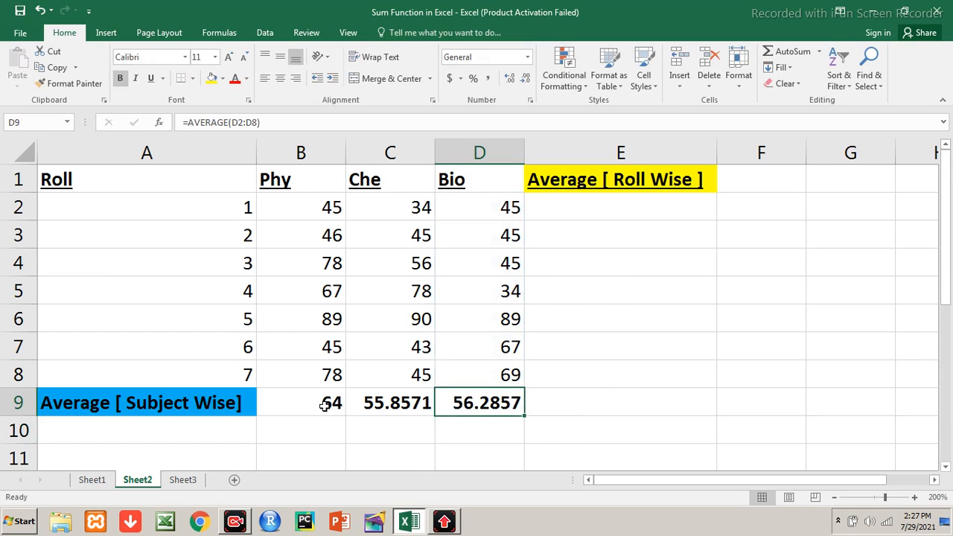
Step: Calculate the average for roll 1 in cell E2 with =AVERAGE(B2:D2)
key("Up")
key("Up")
key("Up")
key("Up")
key("Up")
key("Up")
key("Up")
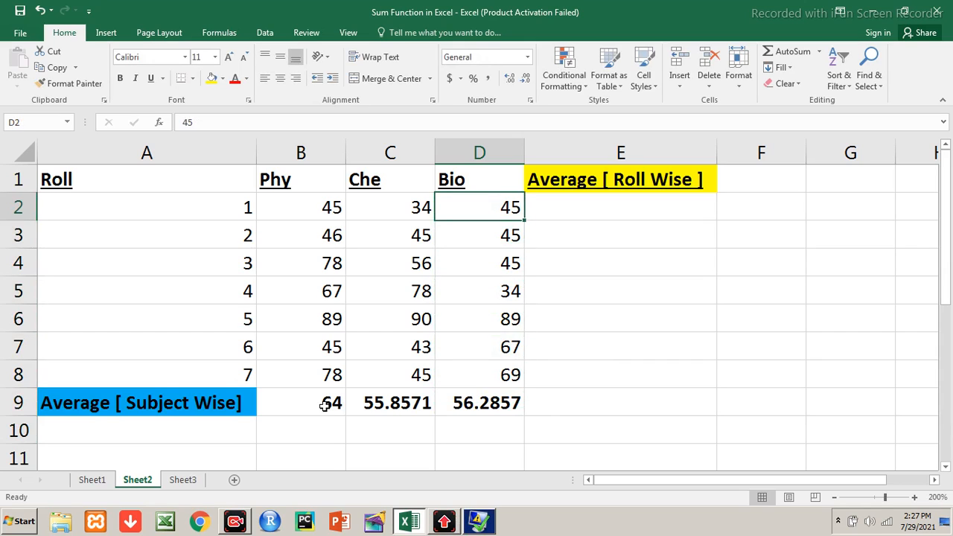
key("Right")
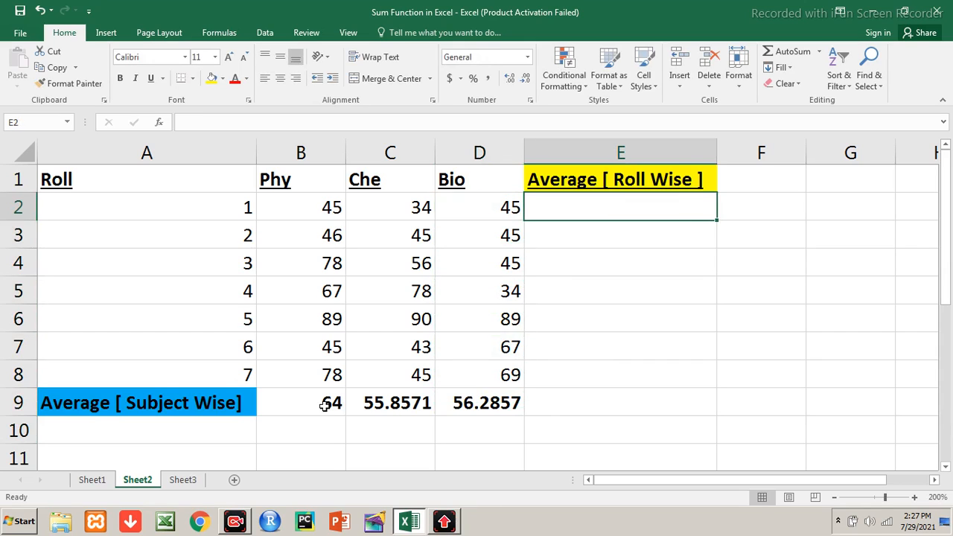
type("=")
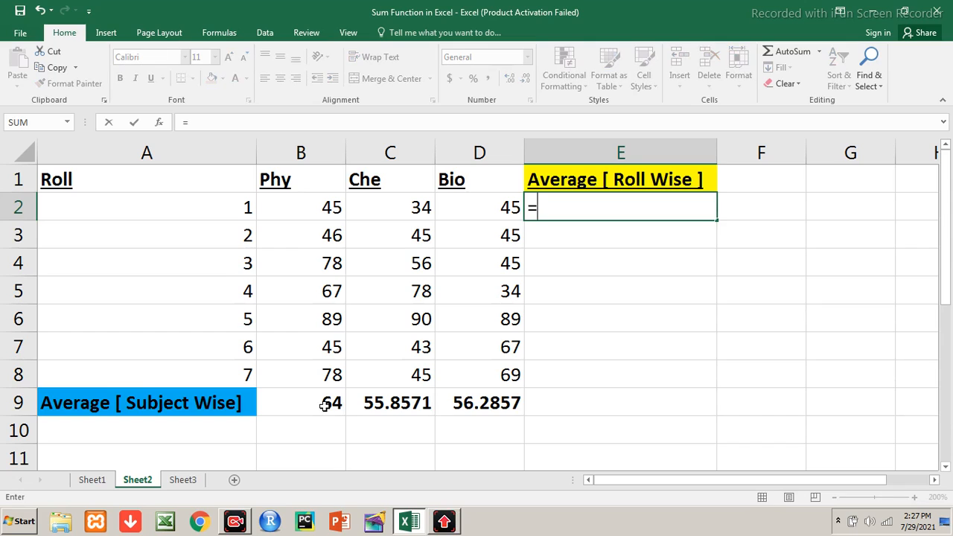
type("average(")
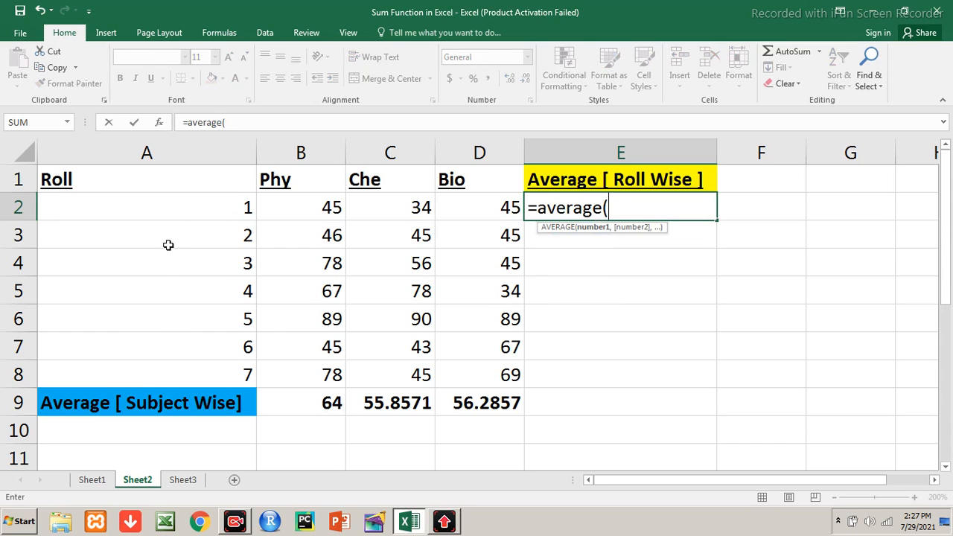
left_click_drag(295, 211, 468, 212)
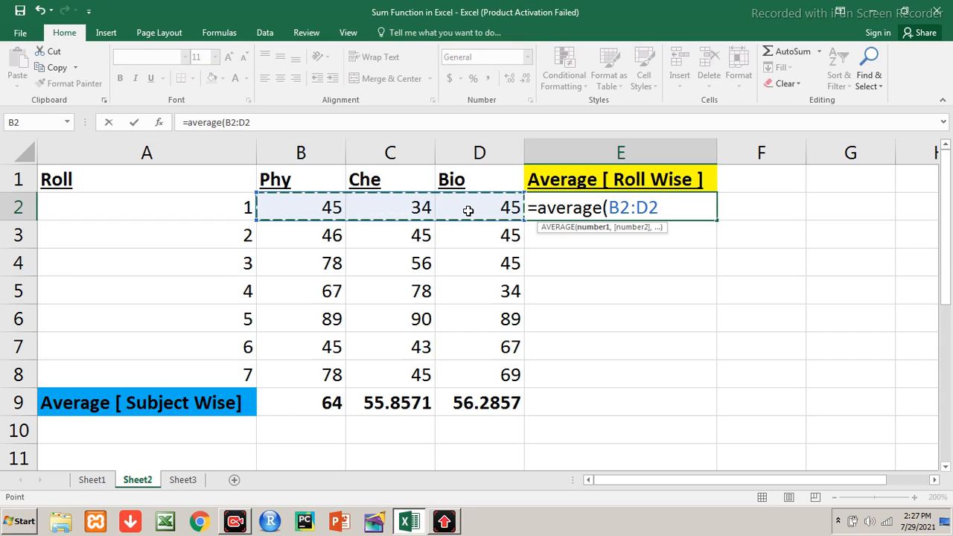
type(")")
key("Return")
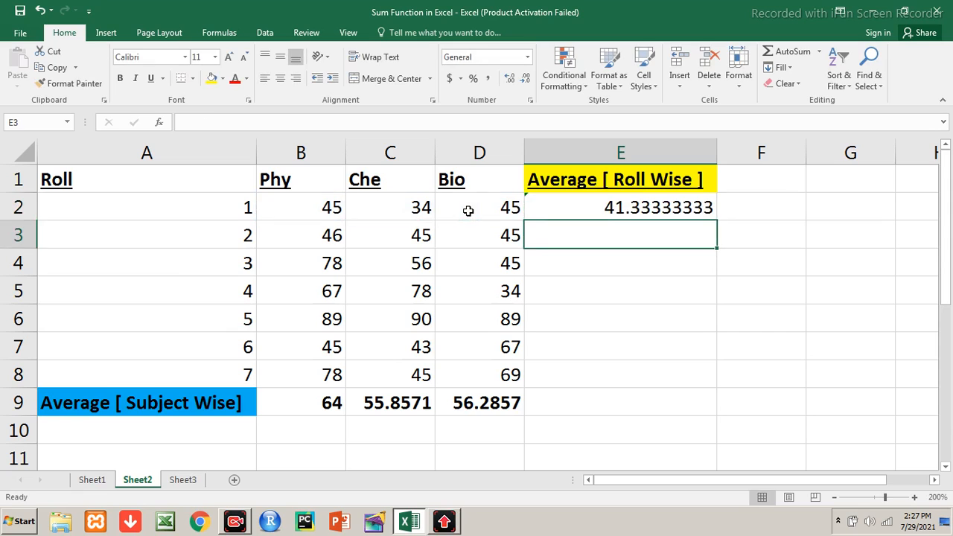
Step: Copy the roll-wise average formula from E2 into cells E3 to E8 for the remaining rolls
key("Up")
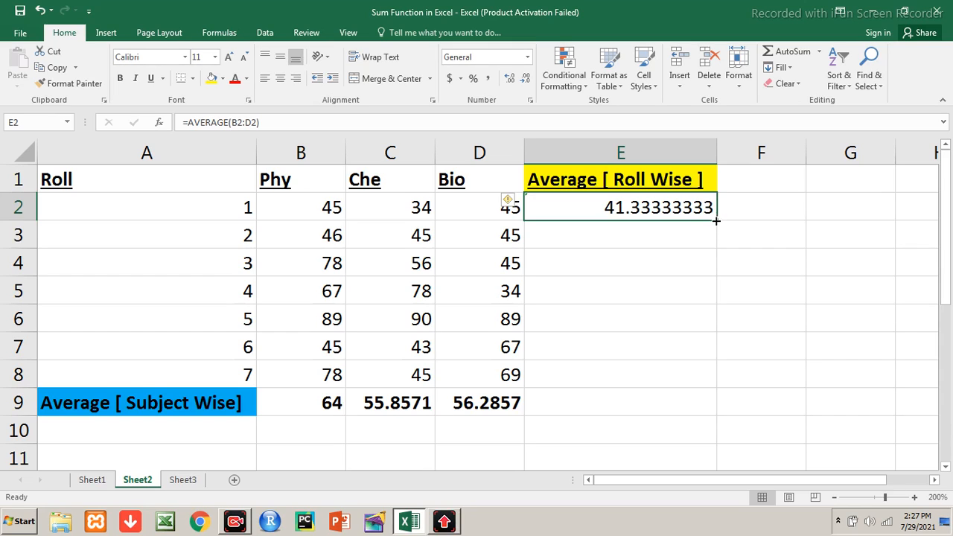
key("ctrl+c")
key("Down")
key("shift+Down")
key("shift+Down")
key("shift+Down")
key("shift+Down")
key("shift+Down")
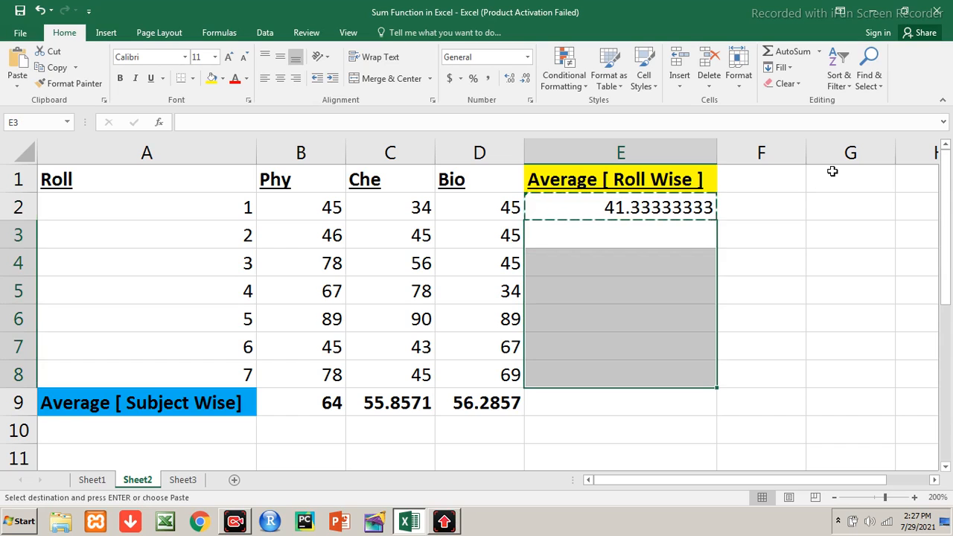
key("ctrl+v")
key("Escape")
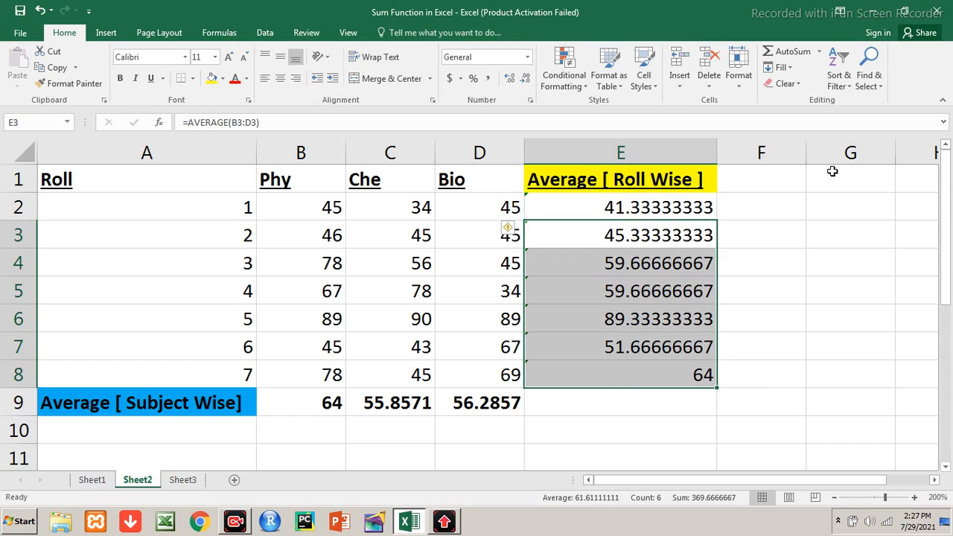
Step: Make the roll-wise averages in cells E2 to E8 bold
key("Up")
key("shift+Down")
key("shift+Down")
key("shift+Down")
key("shift+Down")
key("shift+Down")
key("shift+Down")
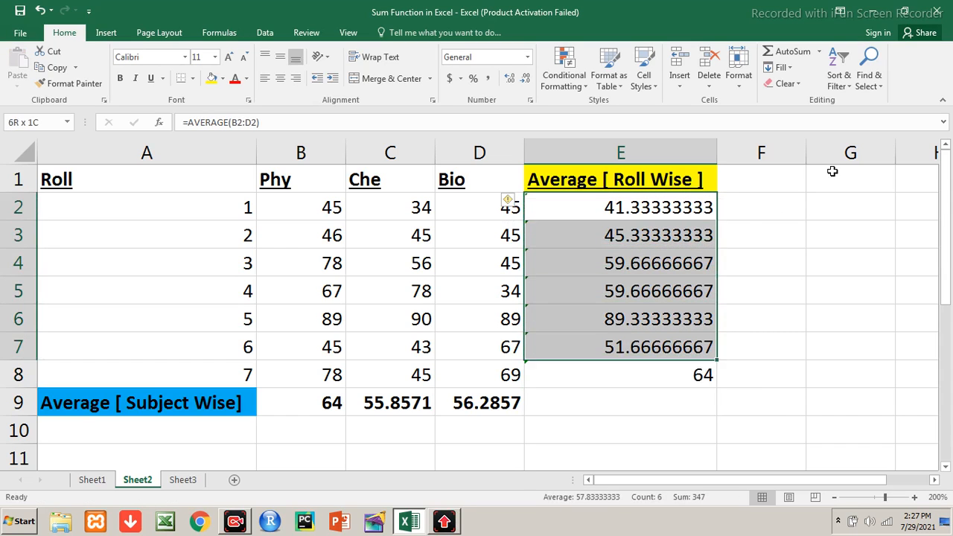
key("ctrl+b")
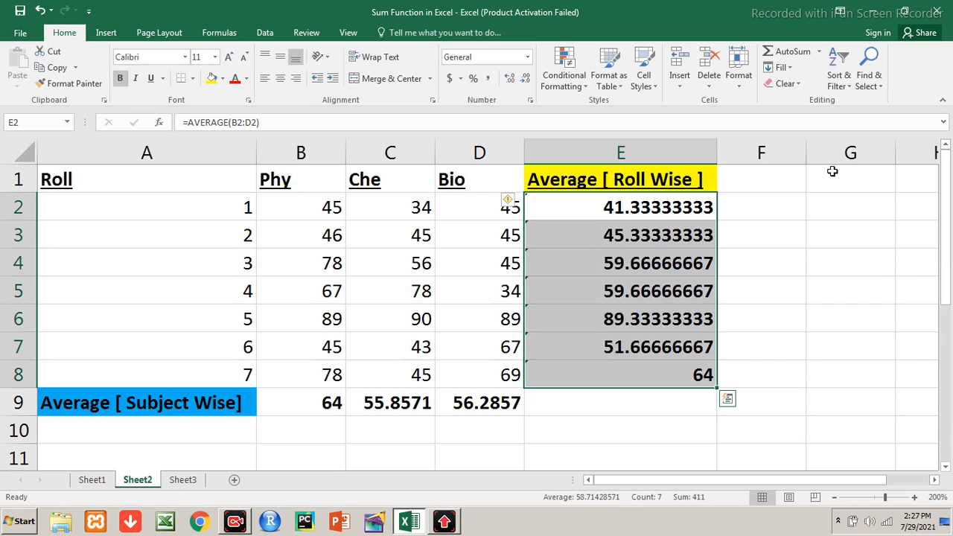
left_click(837, 251)
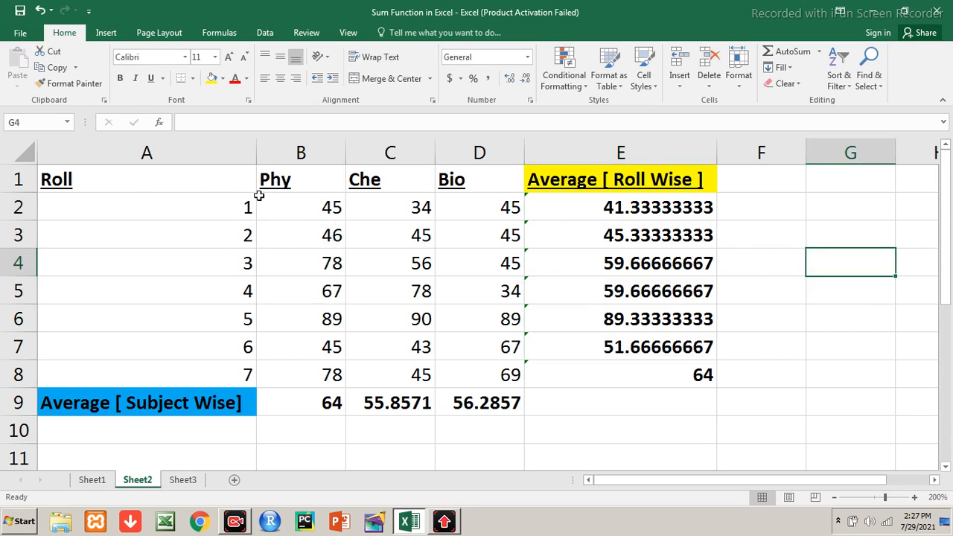
left_click(304, 406)
left_click(604, 227)
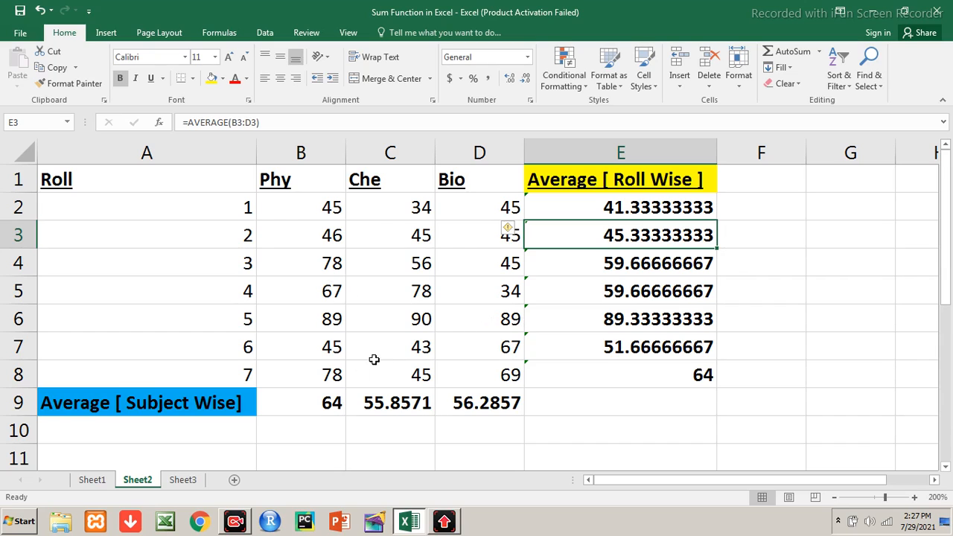
Step: Open Sheet3 and look over the product IDs and the amounts sold in January and February
left_click(185, 480)
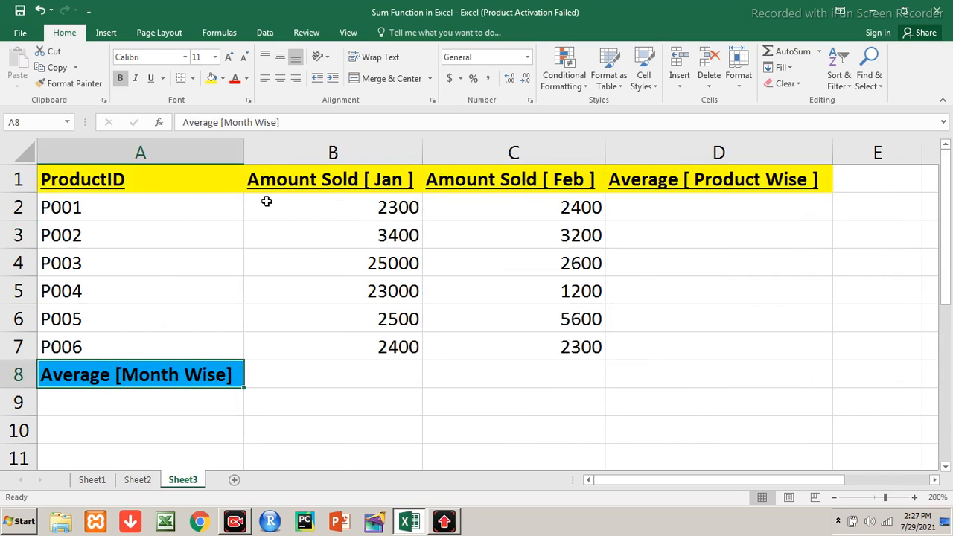
left_click(119, 218)
left_click_drag(118, 225, 127, 334)
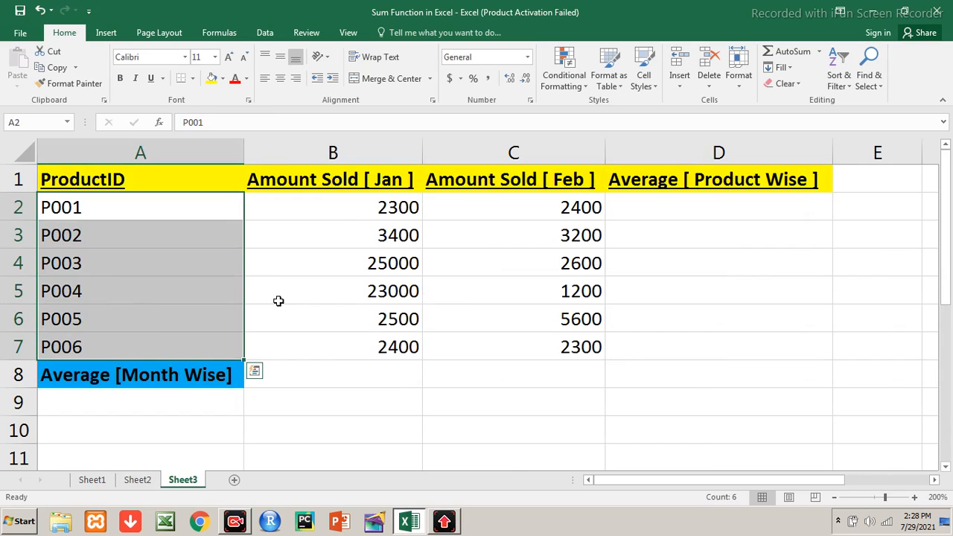
left_click_drag(349, 211, 352, 332)
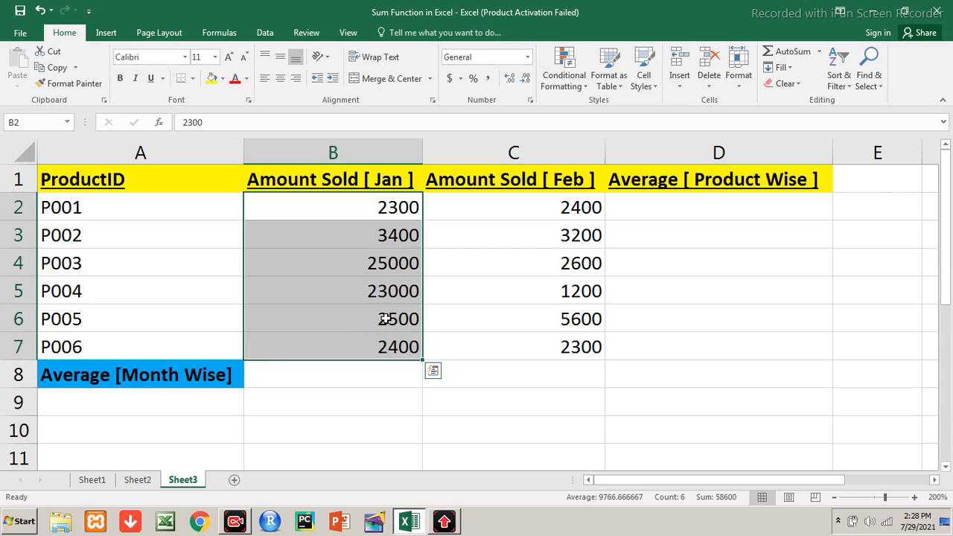
left_click_drag(145, 215, 178, 334)
left_click_drag(405, 209, 383, 348)
left_click_drag(504, 211, 506, 342)
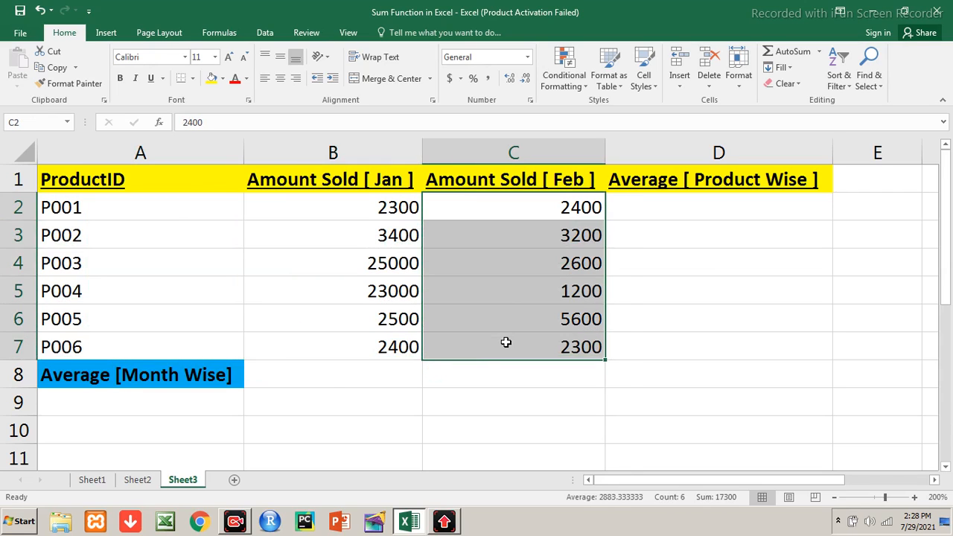
Step: Calculate the January average in cell B8 with =AVERAGE(B2:B7) and make the result bold
left_click(330, 379)
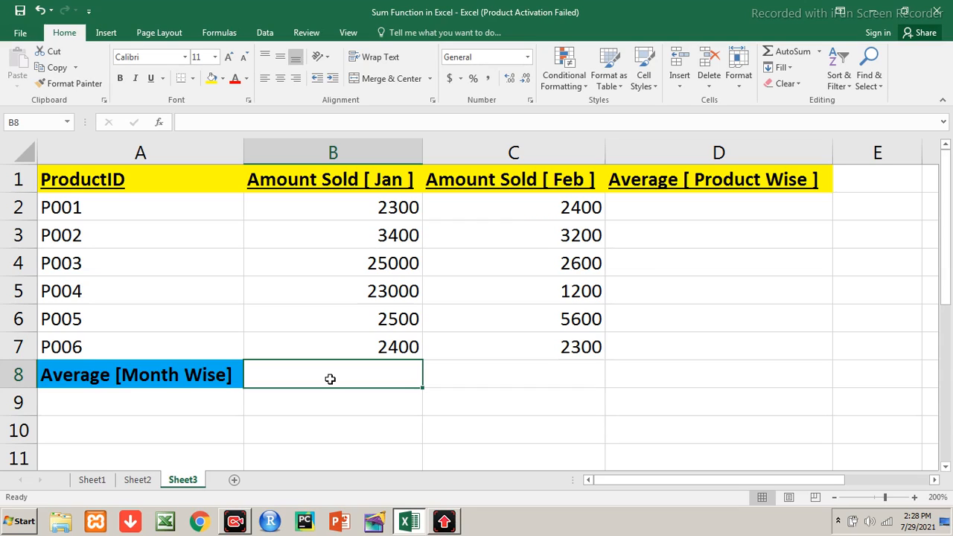
type("=average(")
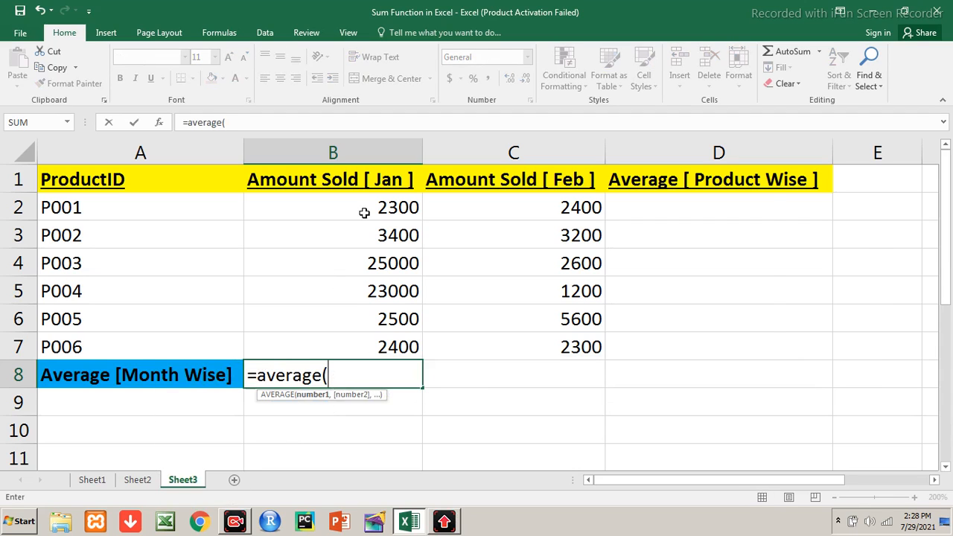
left_click_drag(370, 209, 362, 337)
type(")")
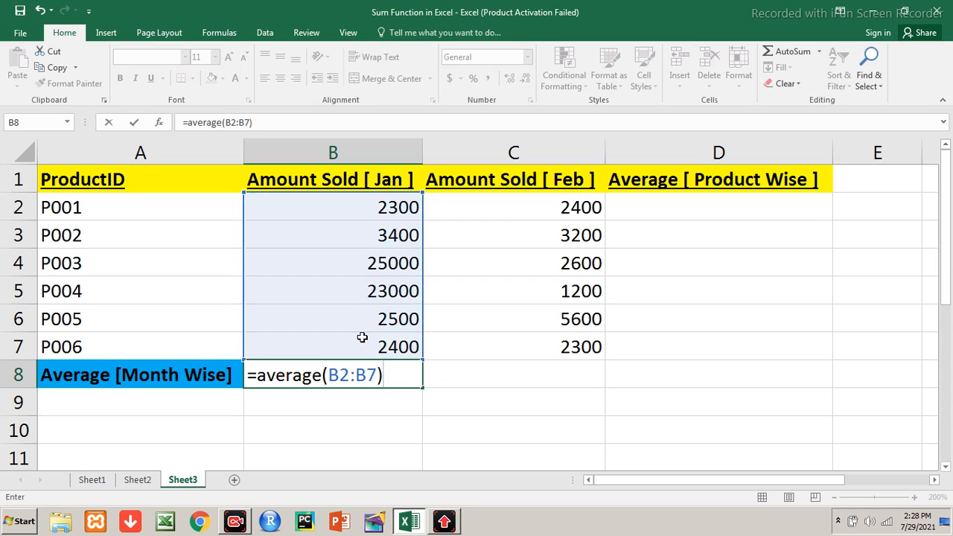
key("Return")
key("Up")
key("ctrl+b")
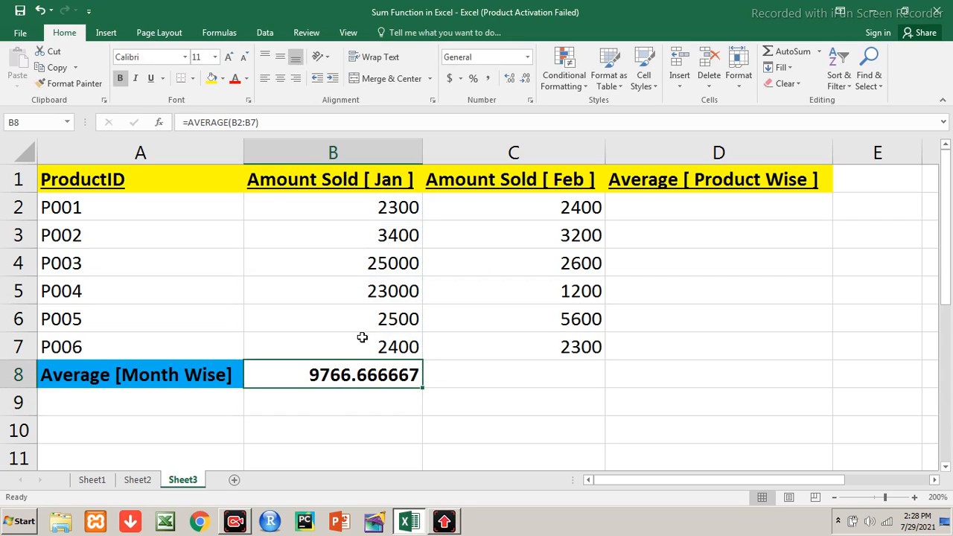
Step: Calculate the February average in cell C8 with =AVERAGE(C2:C7) and make the result bold
key("Up")
key("Up")
key("Up")
key("Up")
key("Up")
key("Up")
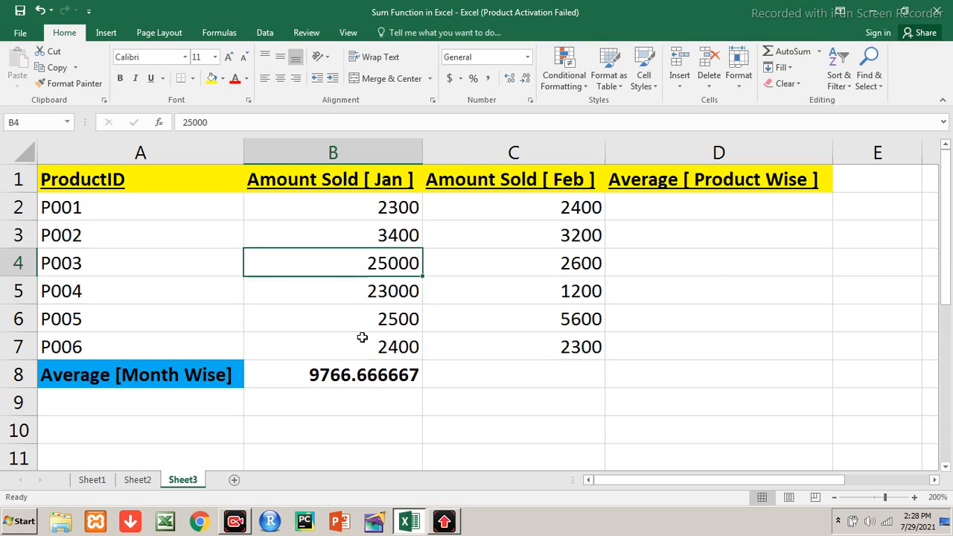
key("Right")
key("Right")
key("Left")
key("Down")
key("Down")
key("Down")
key("Down")
key("Down")
key("Down")
key("Down")
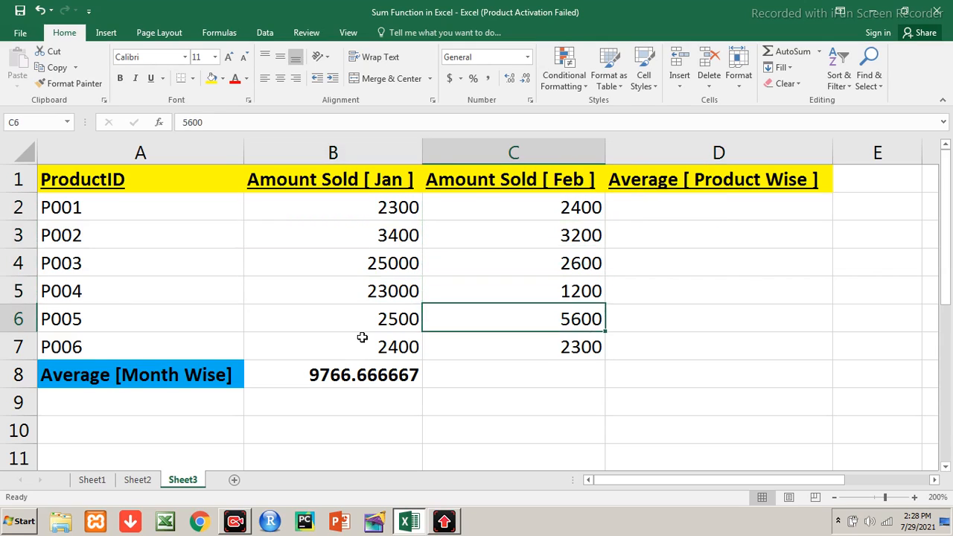
key("Up")
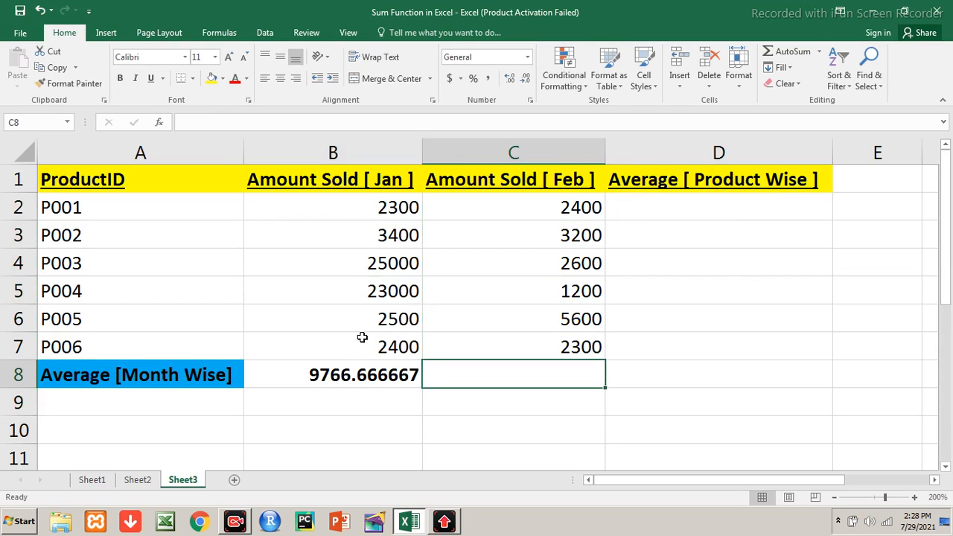
type("=average(")
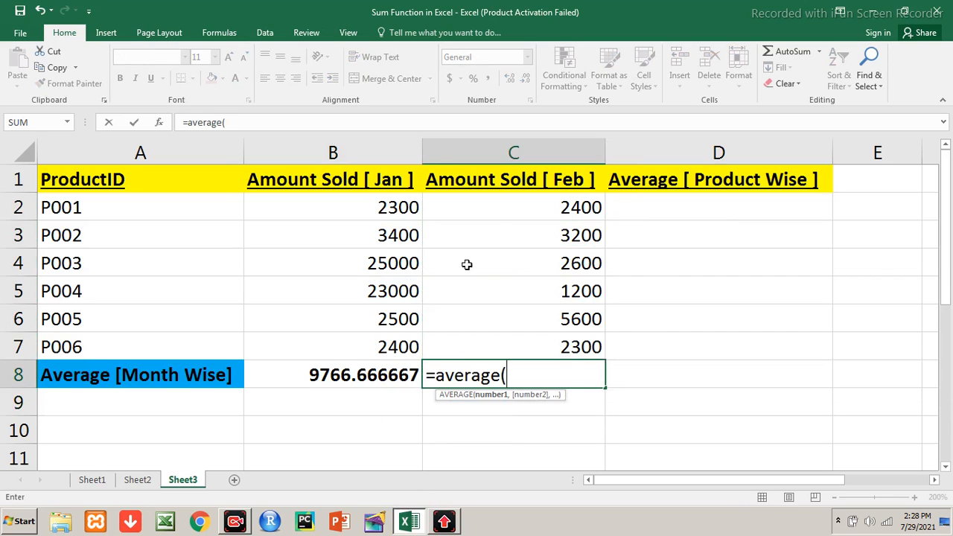
left_click(526, 203)
left_click_drag(527, 220, 526, 336)
type(")")
key("Return")
key("Up")
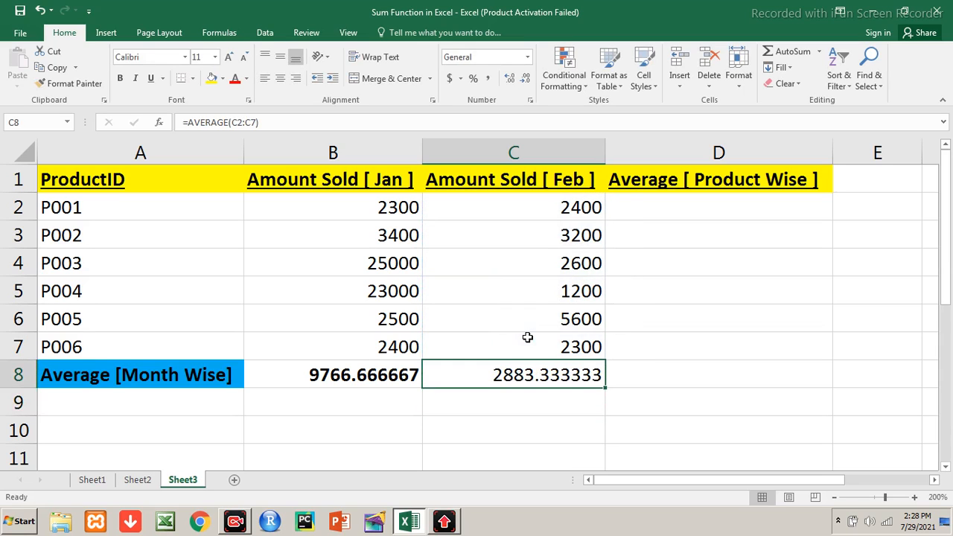
key("ctrl+b")
Step: Calculate the average for product P001 in cell D2 with =AVERAGE(B2:C2) and make the result bold
key("Up")
key("Up")
key("Up")
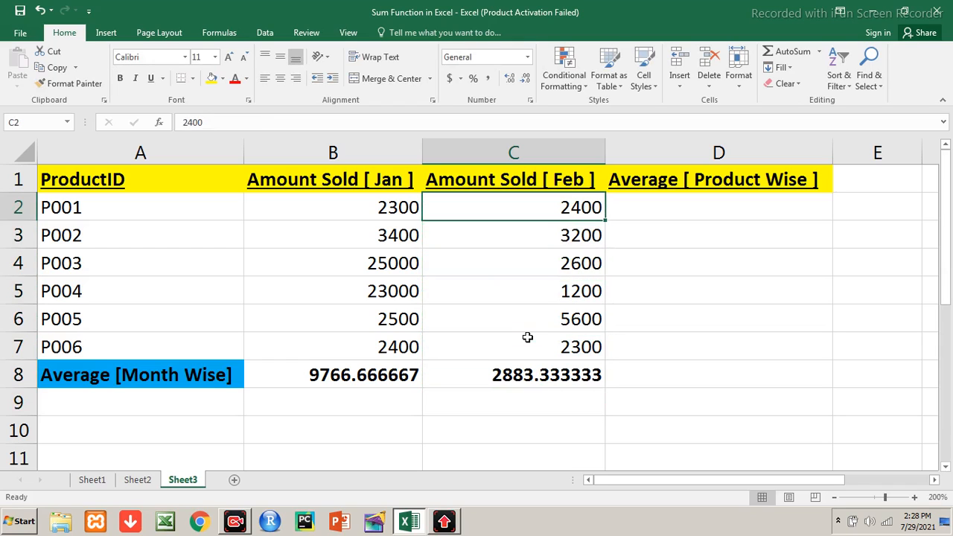
key("Right")
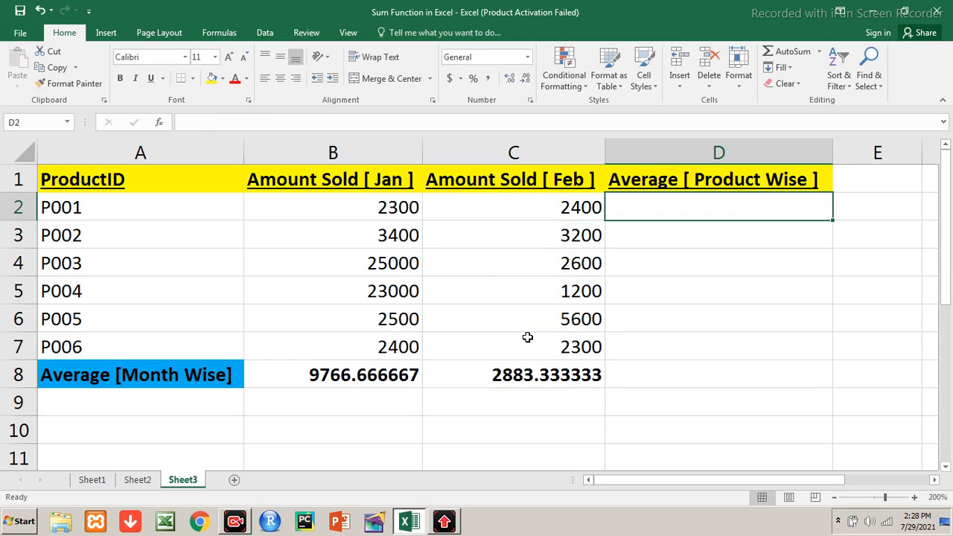
type("=averag")
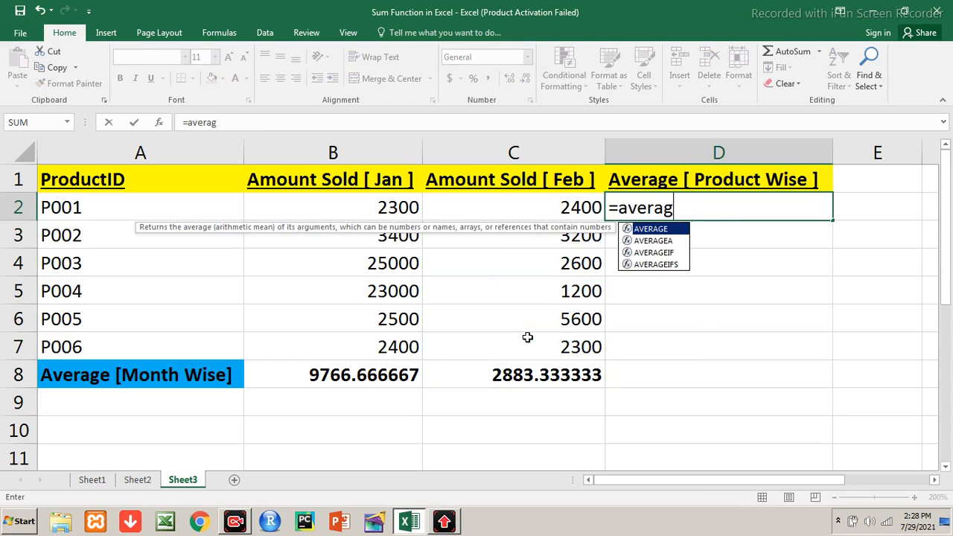
type("e(")
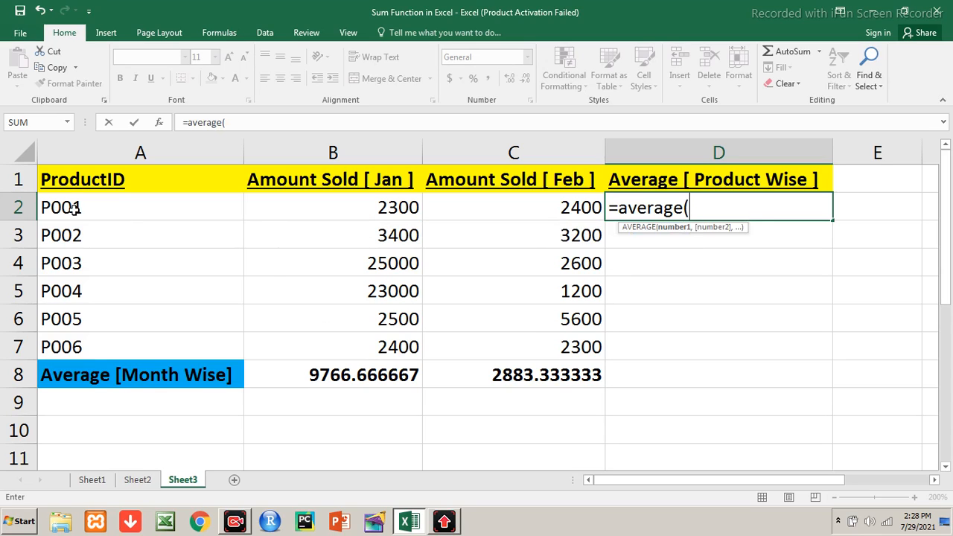
left_click_drag(326, 210, 479, 213)
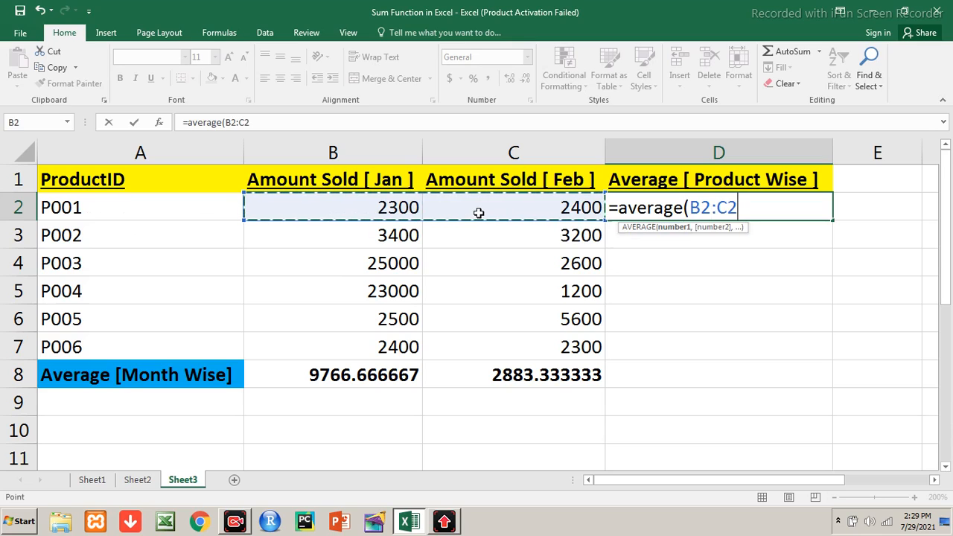
type(")")
key("Return")
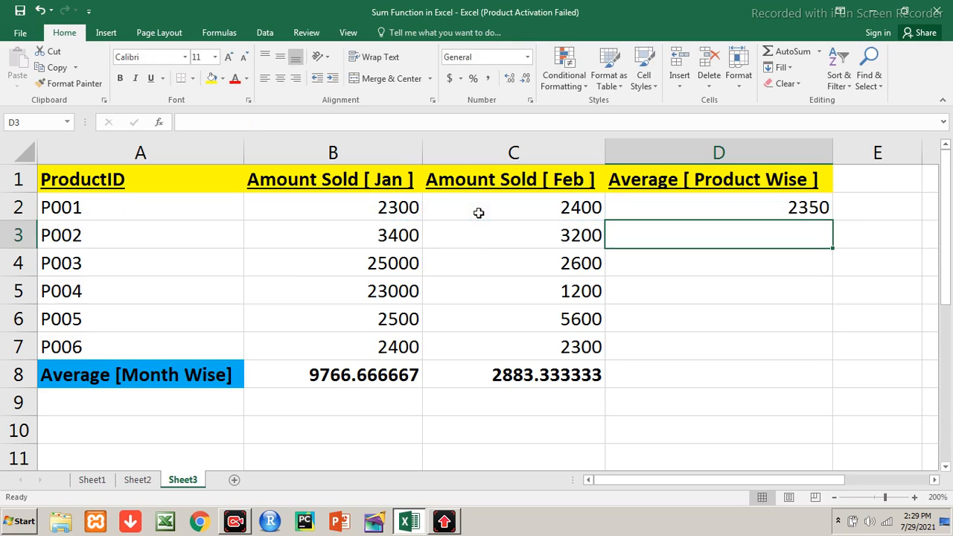
key("Up")
key("ctrl+b")
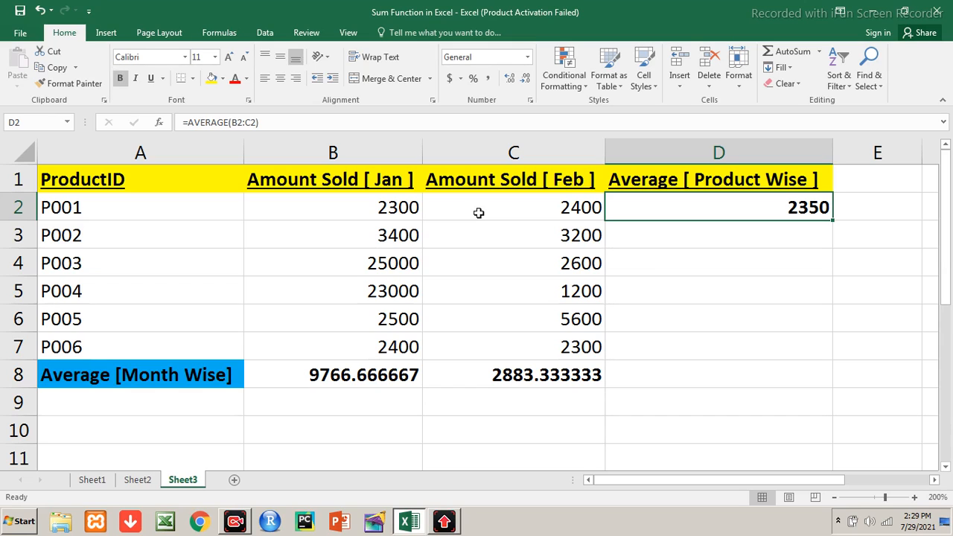
Step: Copy the product-wise average formula from D2 into cells D3 to D7 for the remaining products
key("ctrl+c")
key("Down")
key("shift+Down")
key("shift+Down")
key("shift+Down")
key("shift+Down")
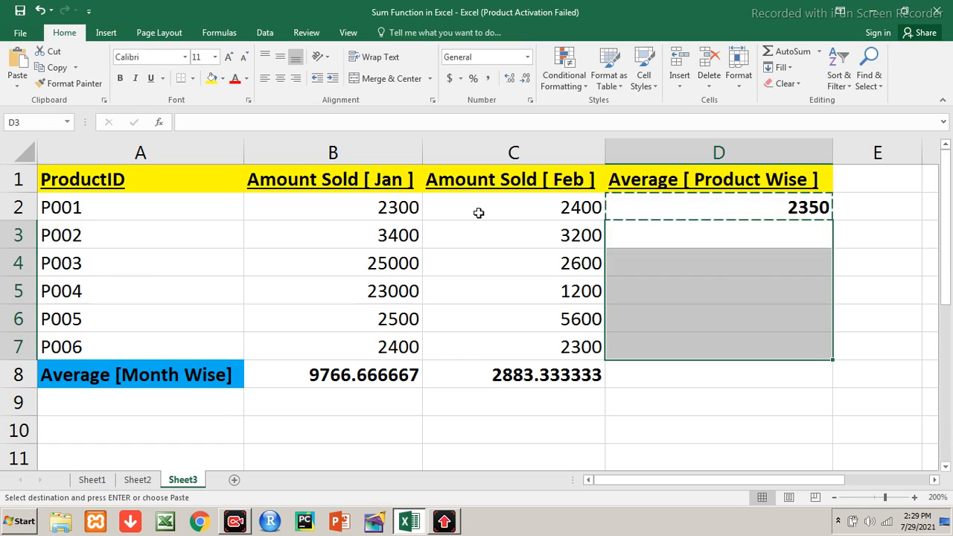
key("ctrl+v")
key("Down")
key("Down")
key("Escape")
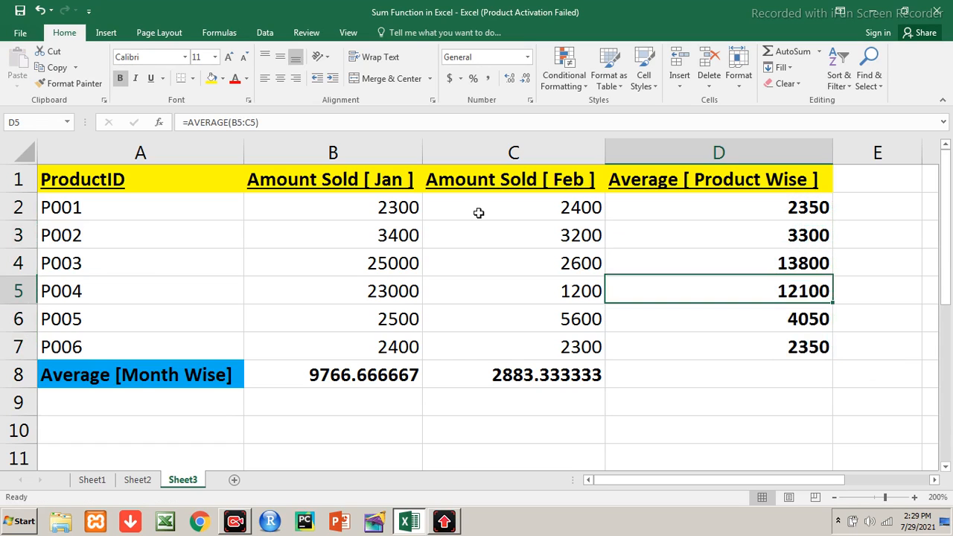
Step: Check the product-wise averages in column D and the January amounts in column B
key("Down")
key("Down")
key("Down")
key("Up")
key("Up")
key("Up")
key("Up")
key("Up")
key("Up")
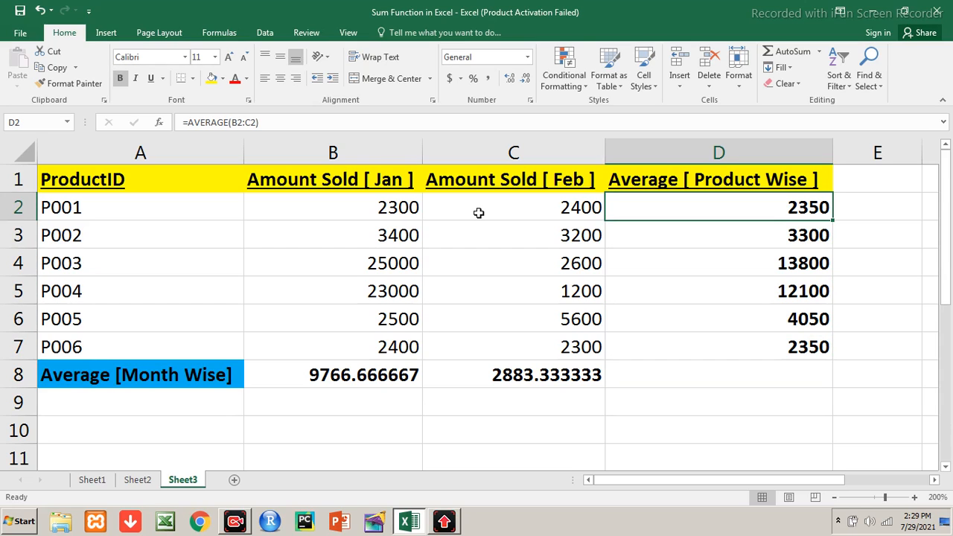
scroll(479, 213, "down", 1)
left_click(411, 238)
key("Up")
key("Up")
key("Up")
key("Up")
key("Up")
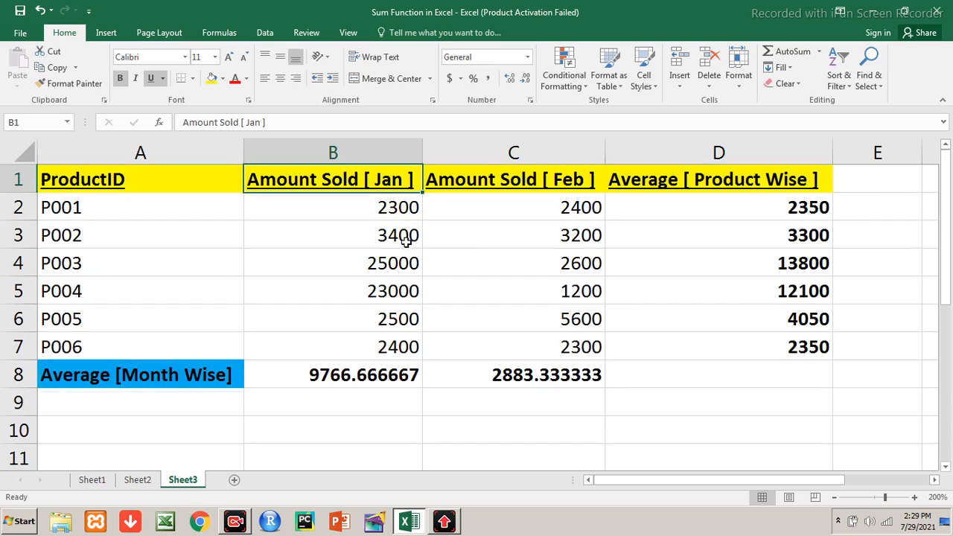
Step: Review the three AVERAGE syntax forms in A1 to A3 and the range operators in B1 to C2 on Sheet1
left_click(93, 486)
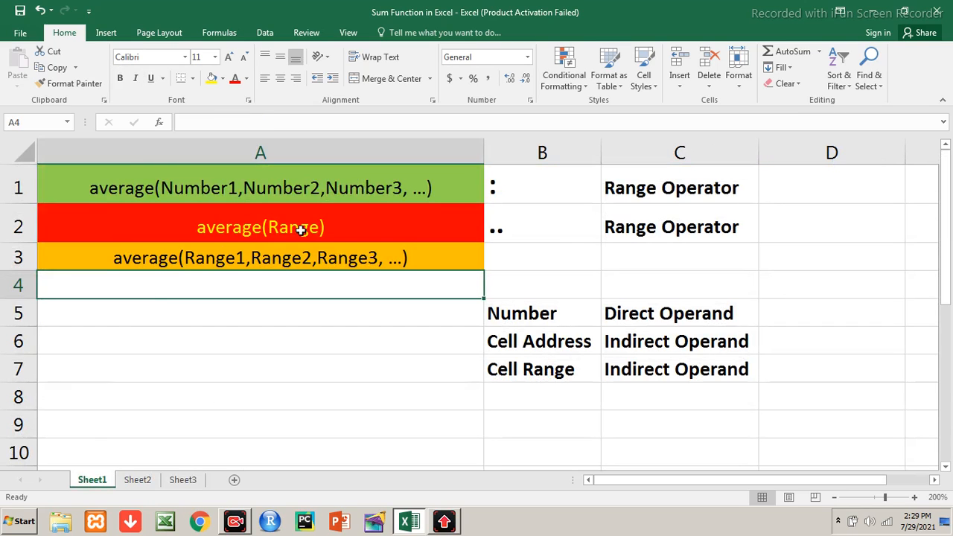
left_click(212, 186)
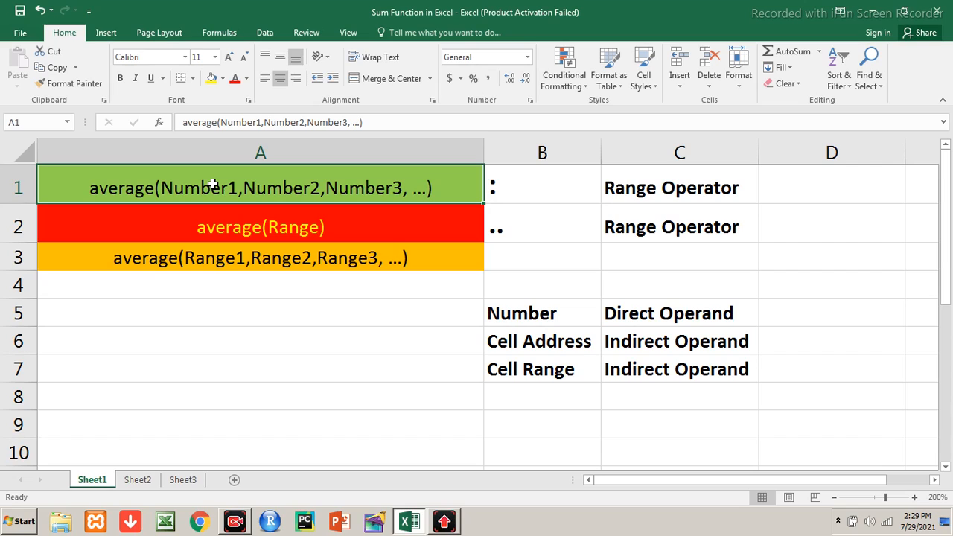
key("Down")
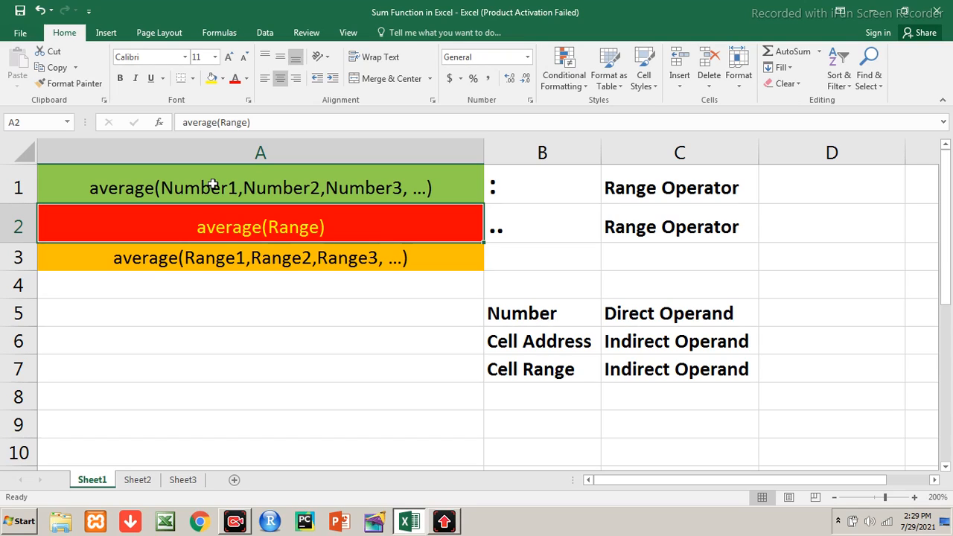
key("Down")
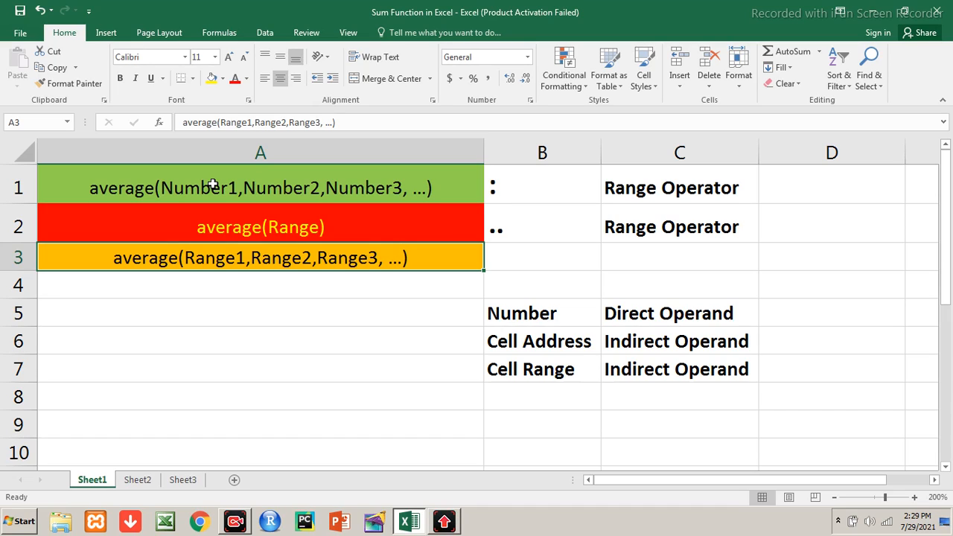
key("Right")
key("Right")
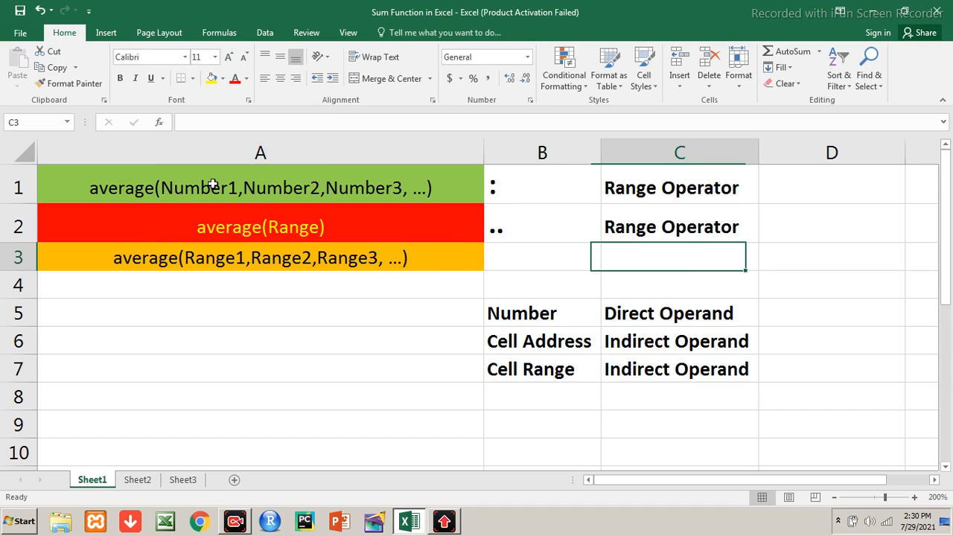
key("Left")
key("Up")
key("Up")
key("shift+Right")
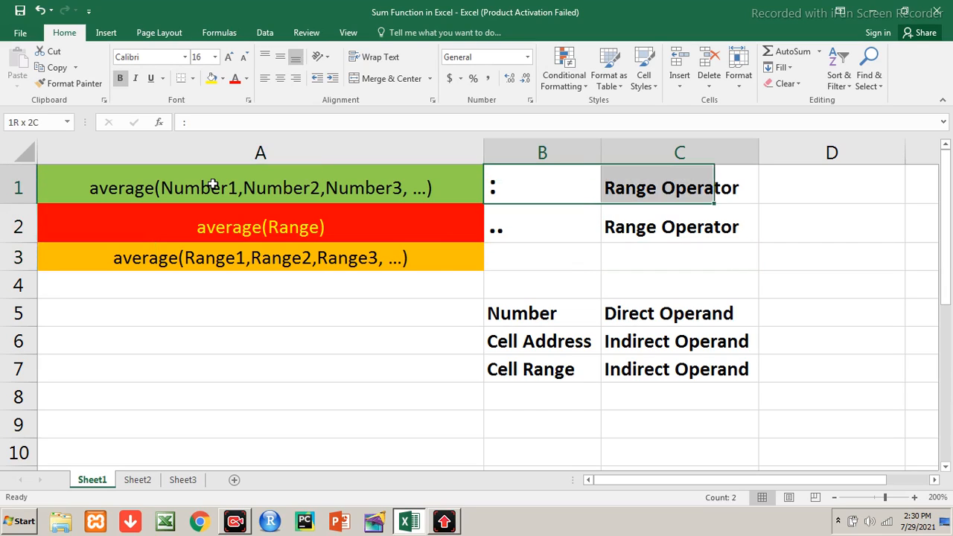
key("shift+Down")
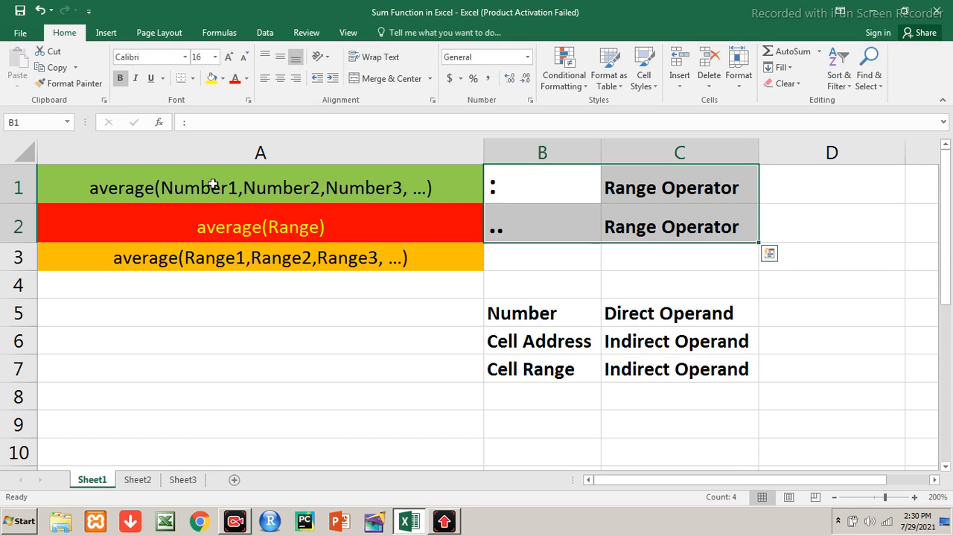
Step: Review the direct and indirect operand types listed in B5 to C7 on Sheet1
key("Down")
key("Down")
key("Down")
key("Down")
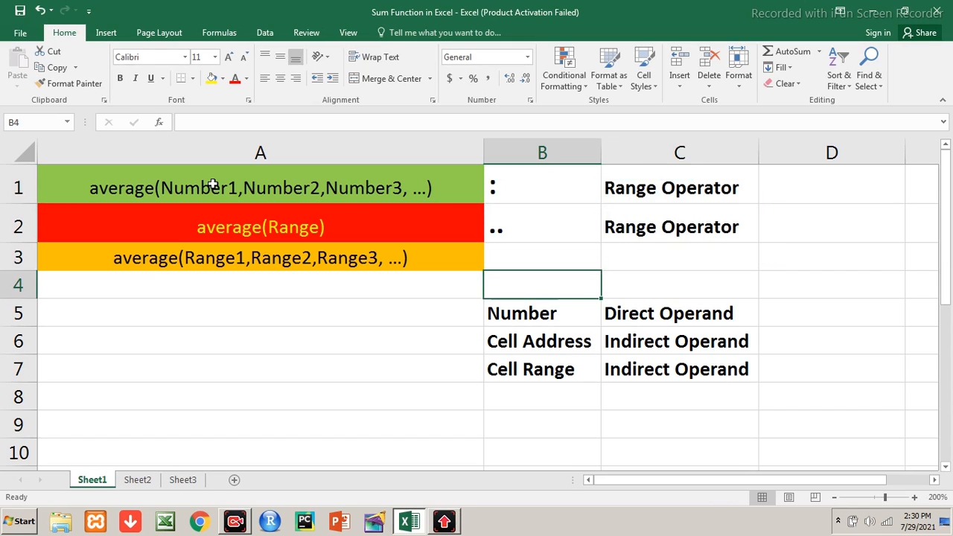
key("shift+Right")
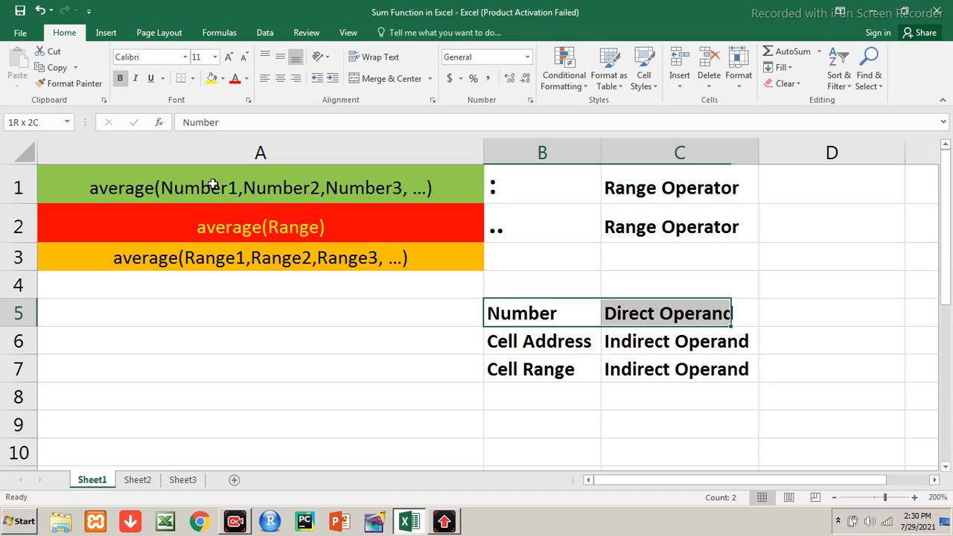
key("Down")
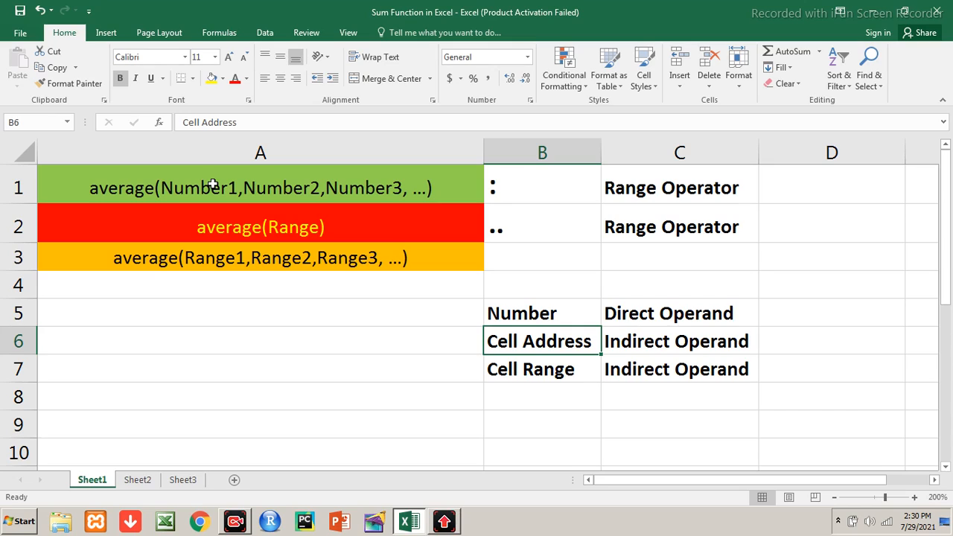
key("shift+Right")
key("shift+Down")
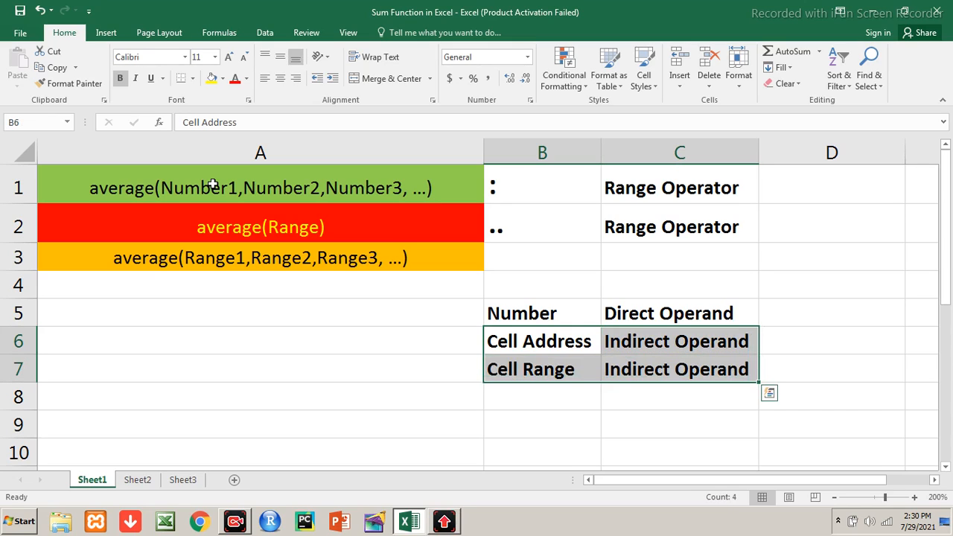
Step: Try to enter an AVERAGE formula without any arguments in cell A5
key("Left")
key("Up")
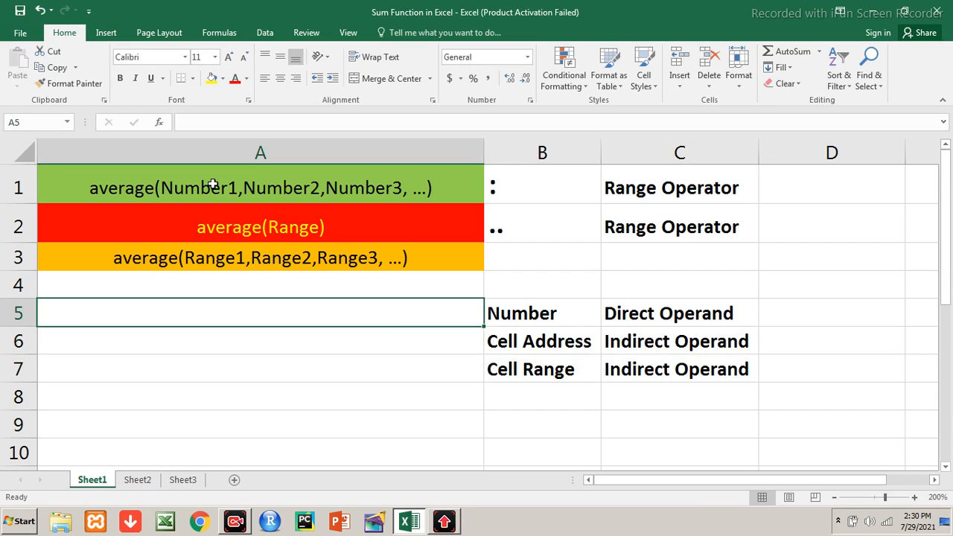
type("=average")
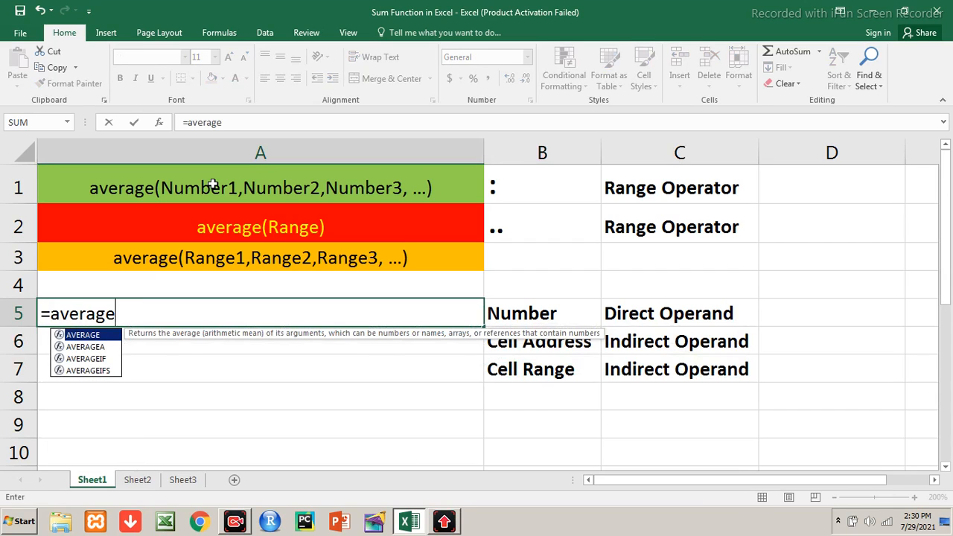
type("(12,")
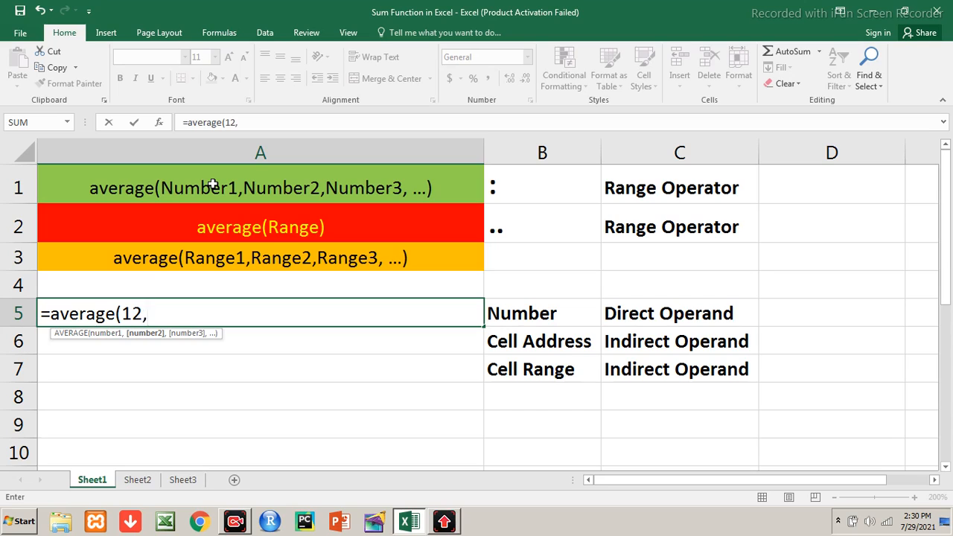
key("BackSpace")
key("BackSpace")
key("BackSpace")
type(")")
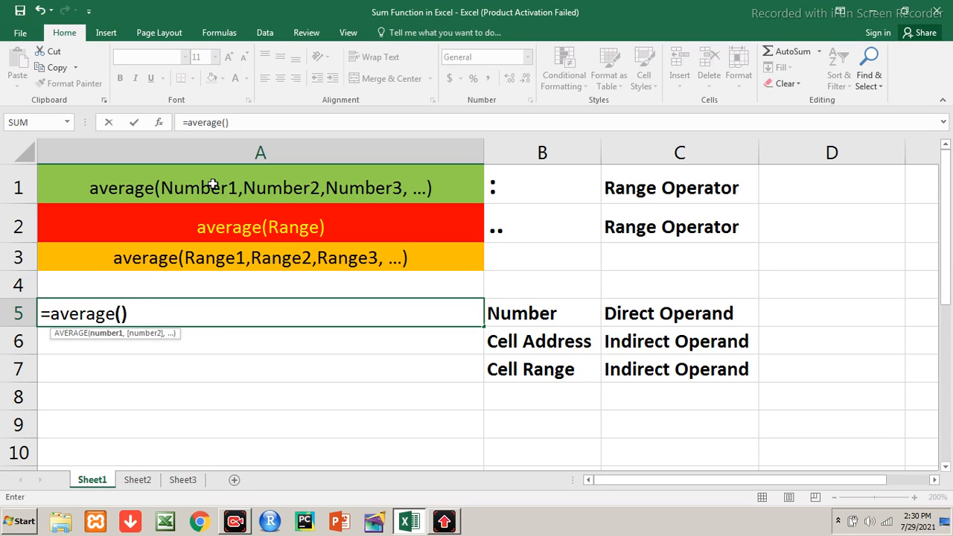
key("Return")
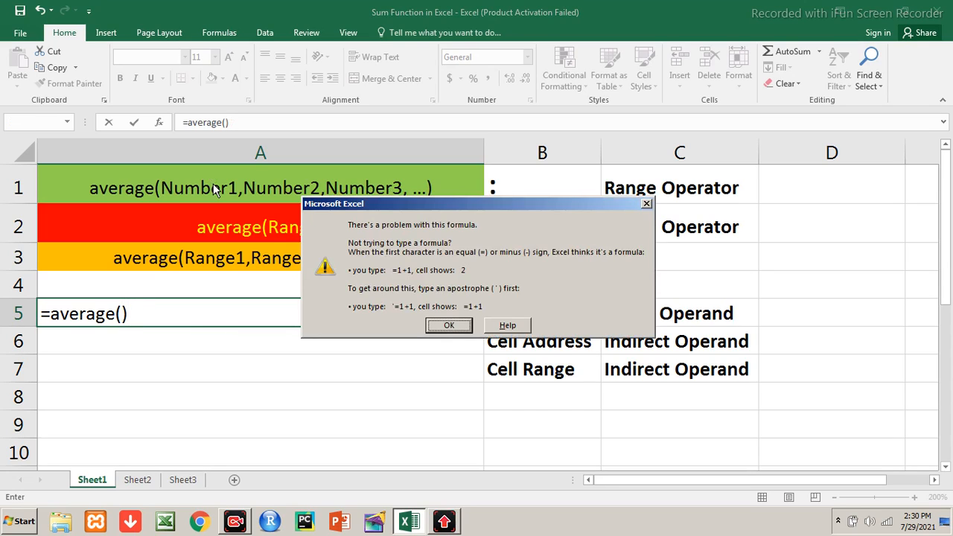
key("Return")
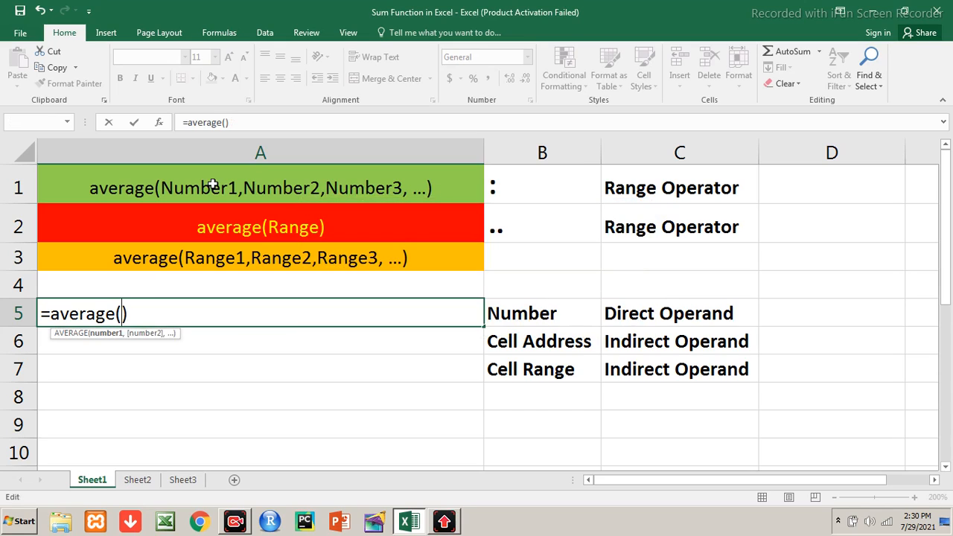
Step: Complete the formula in cell A5 with a single number as =AVERAGE(90)
type("90")
key("Return")
key("Up")
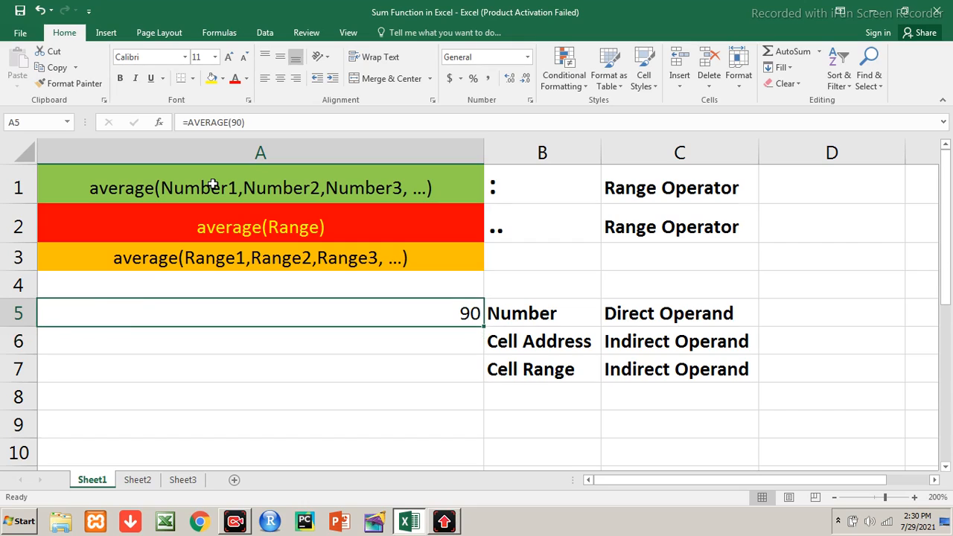
Step: Add 34 as a second number in A5 so the formula reads =AVERAGE(90,34), and recheck it
key("F2")
key("Left")
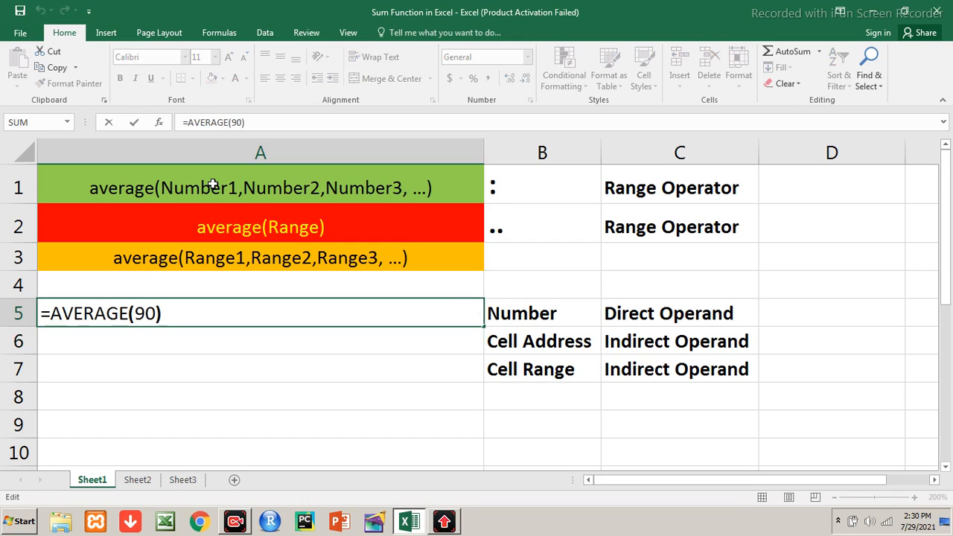
type(",34")
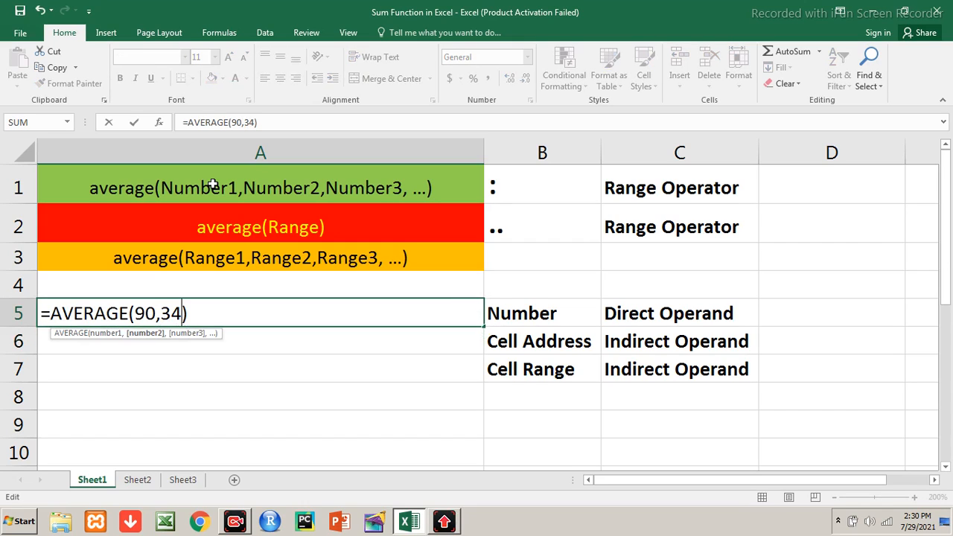
key("Return")
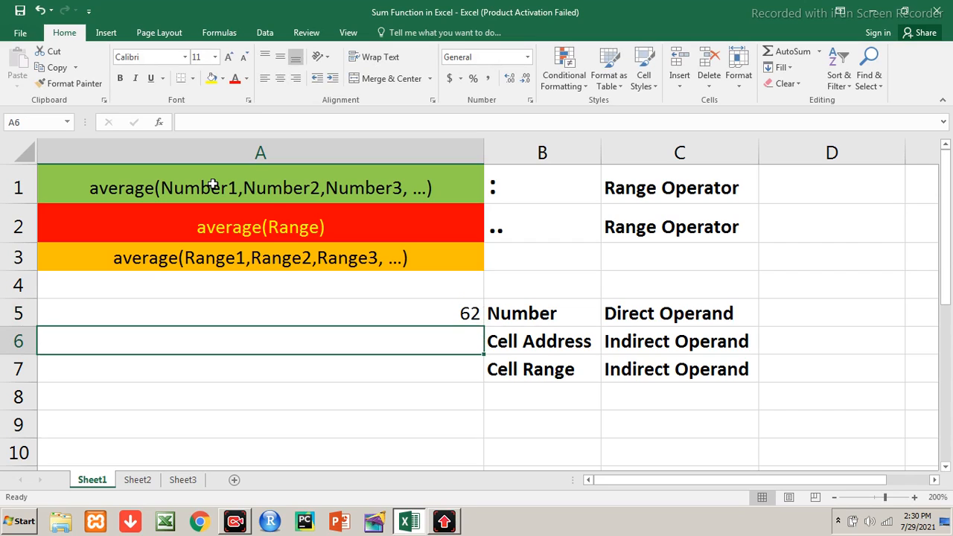
key("Up")
key("F2")
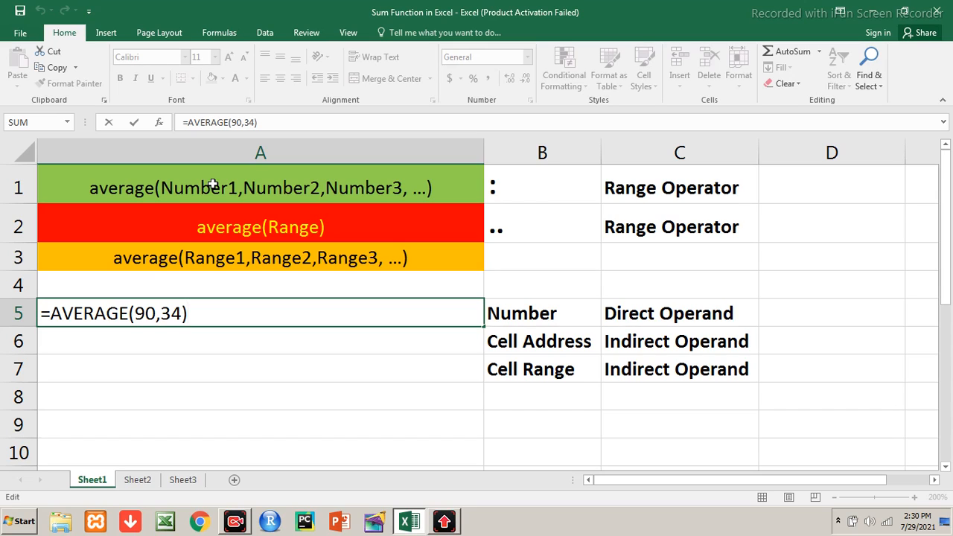
key("Return")
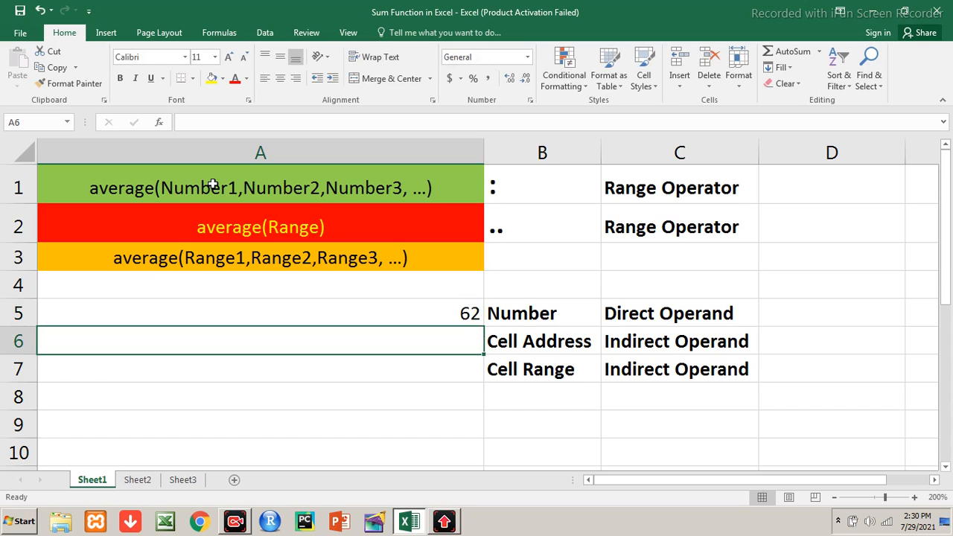
Step: Calculate the average of four direct numbers in cell A6 with =AVERAGE(12,45,56,78)
type("=average*(")
key("BackSpace")
key("BackSpace")
type("(12,")
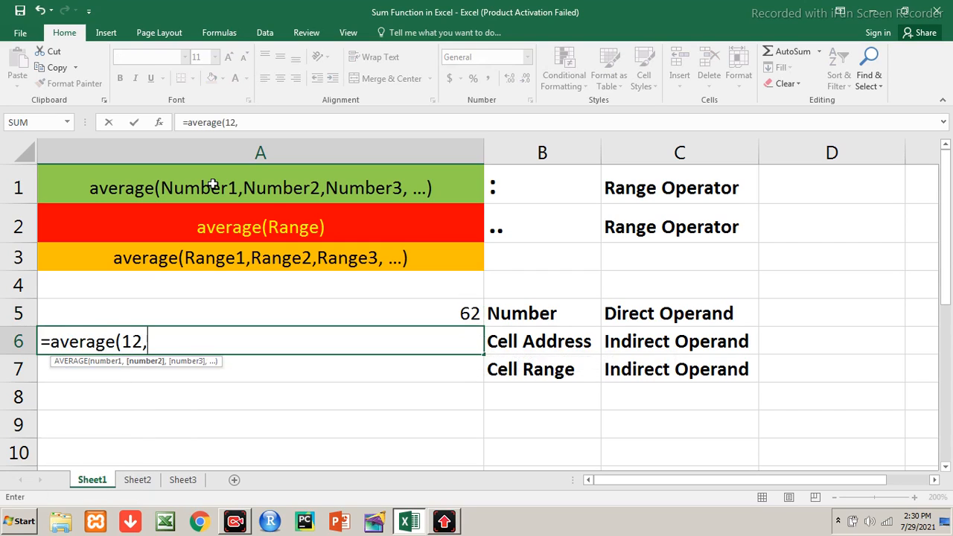
type("45,56,78)")
key("Return")
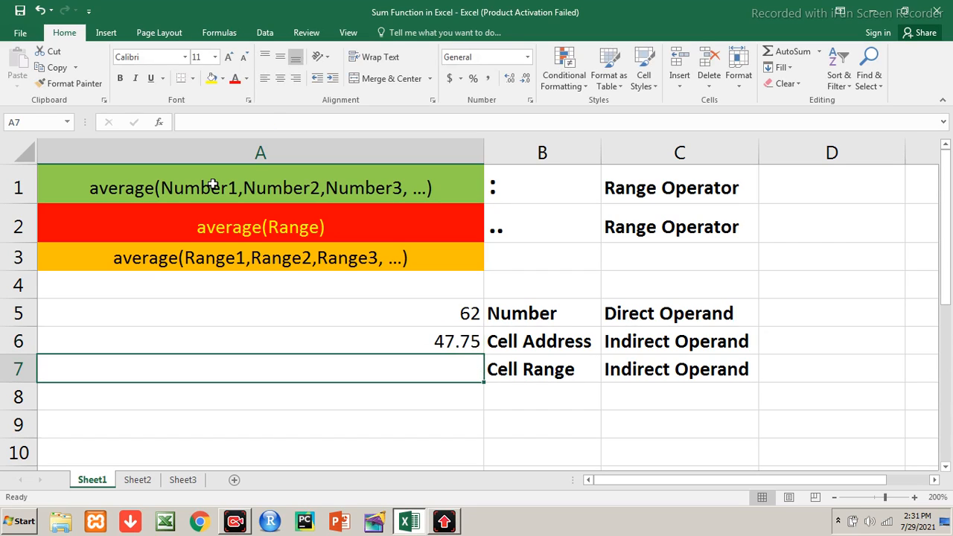
Step: Examine the four direct number arguments in the AVERAGE formula of cell A6
key("Up")
key("F2")
key("Left")
key("shift+Left")
key("shift+Left")
key("shift+Left")
key("shift+Left")
key("shift+Left")
key("shift+Left")
key("shift+Left")
key("shift+Left")
key("shift+Left")
key("shift+Left")
key("shift+Left")
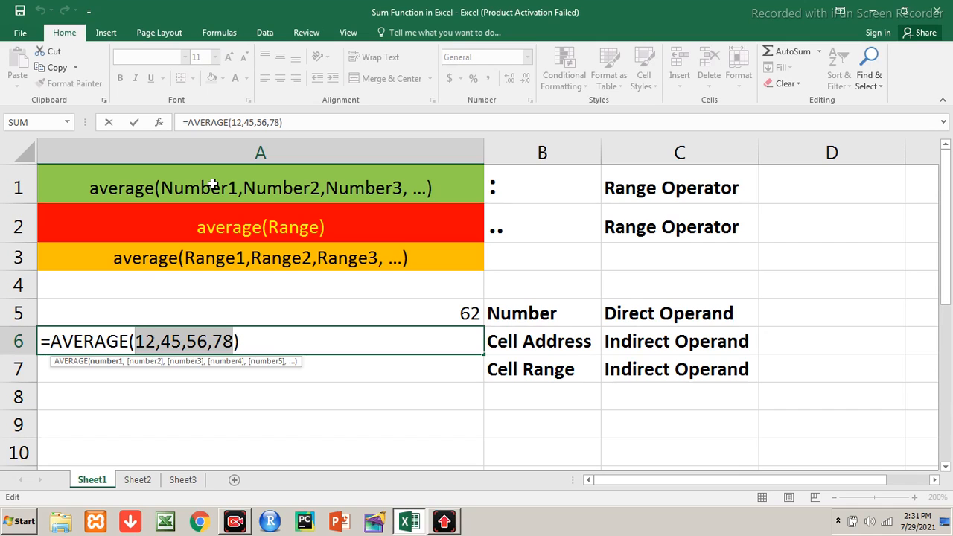
key("Return")
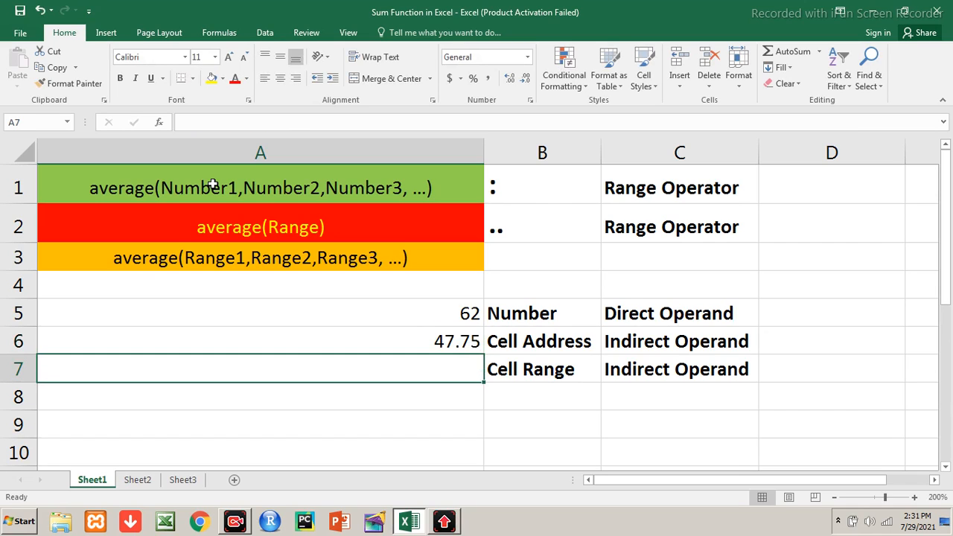
Step: Clear the example average formulas from cells A5 and A6
key("Up")
key("Up")
key("shift+Down")
key("Delete")
Step: Enter the sample values 12, 34, 45 and 56 in cells D1 to D4 and highlight that range
key("Up")
key("Up")
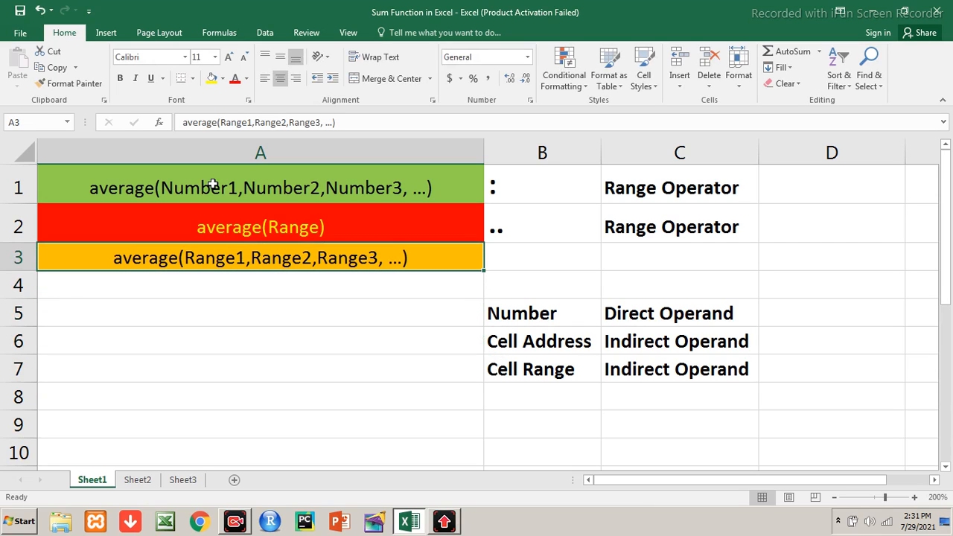
key("Right")
key("Right")
key("Right")
key("Up")
key("Up")
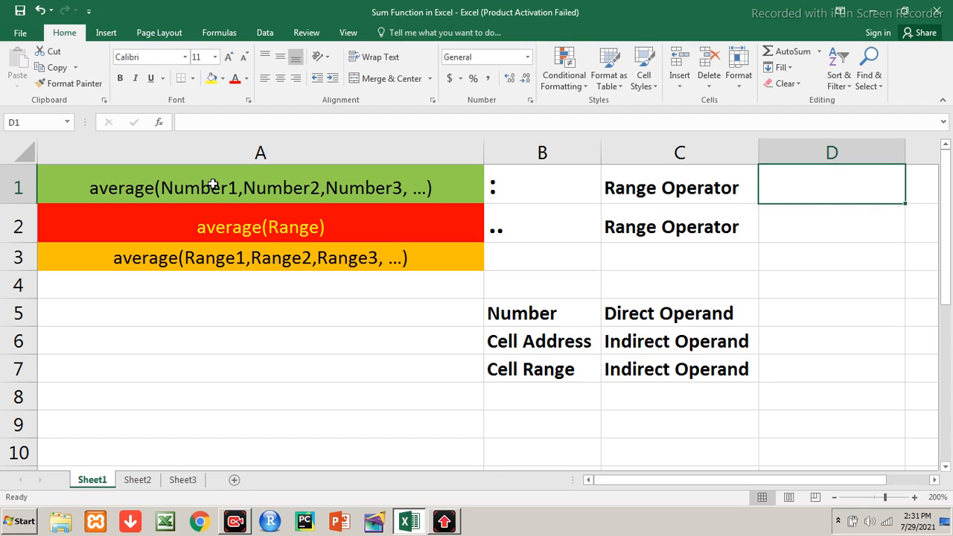
type("12")
key("Return")
type("34")
key("Return")
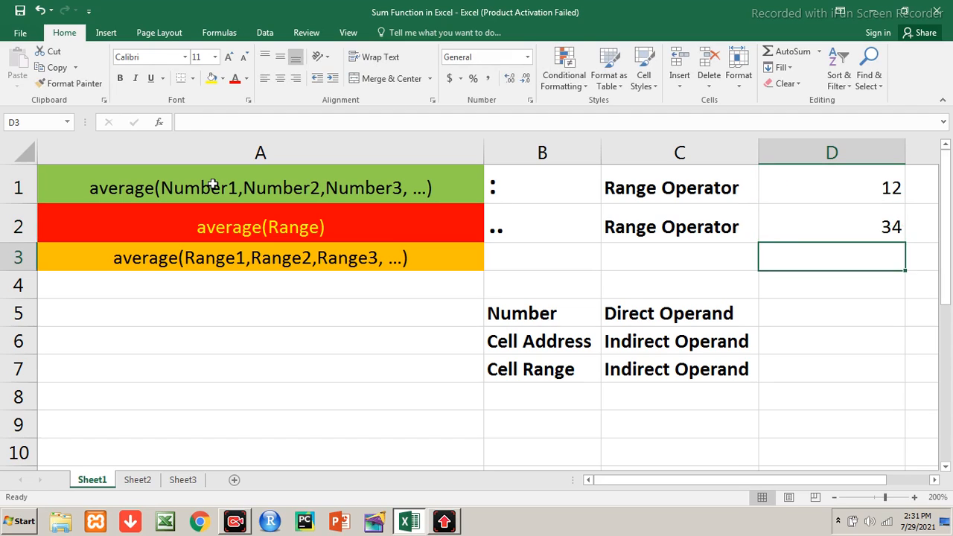
type("45")
key("Return")
type("56")
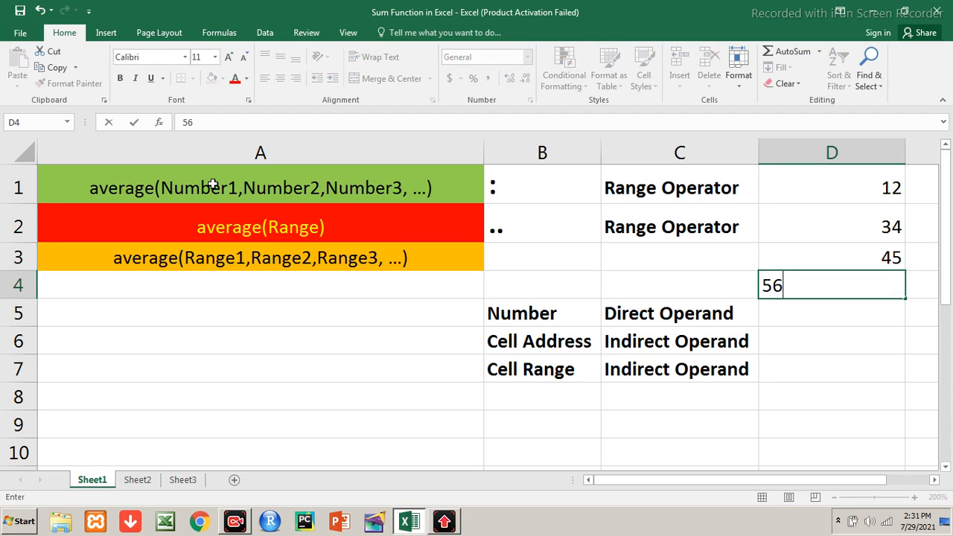
key("Return")
key("Up")
key("shift+Up")
key("shift+Up")
key("shift+Up")
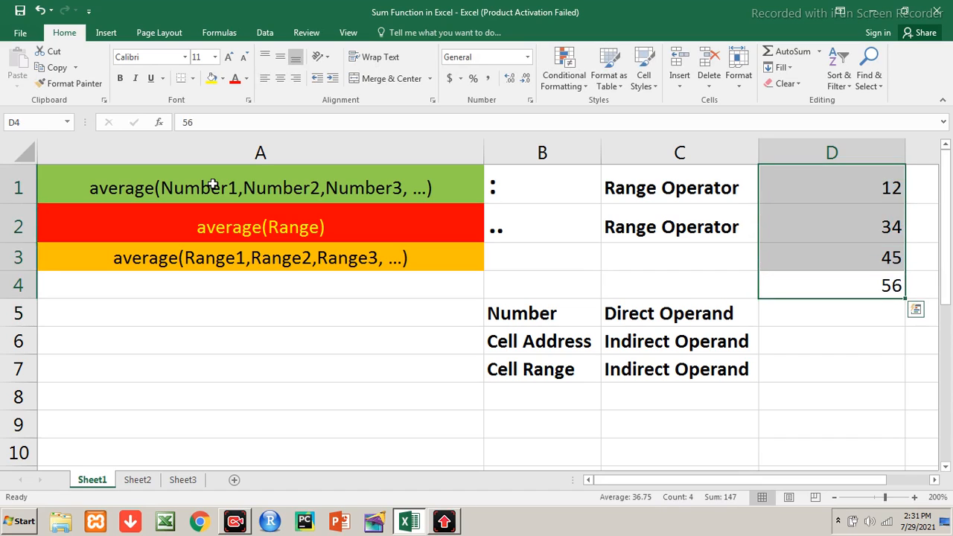
Step: Calculate the average of the range D1 to D4 in cell A6 with =AVERAGE(D1:D4)
key("Down")
key("Down")
key("Left")
key("Left")
key("Left")
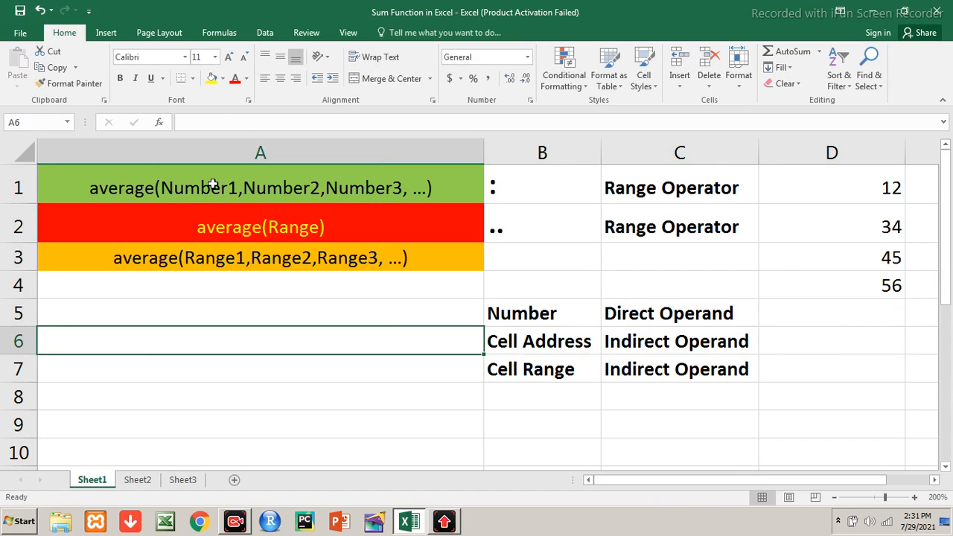
type("=average(")
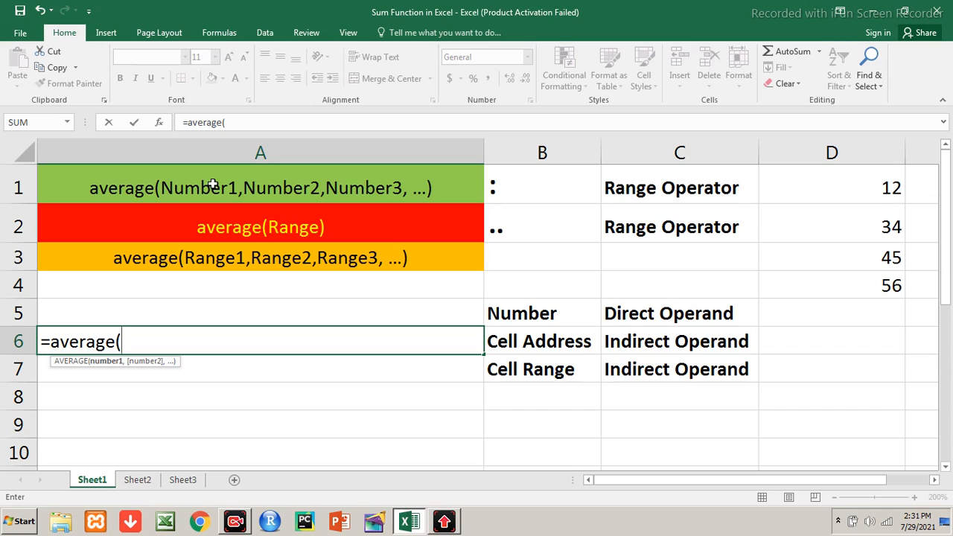
left_click_drag(854, 189, 849, 277)
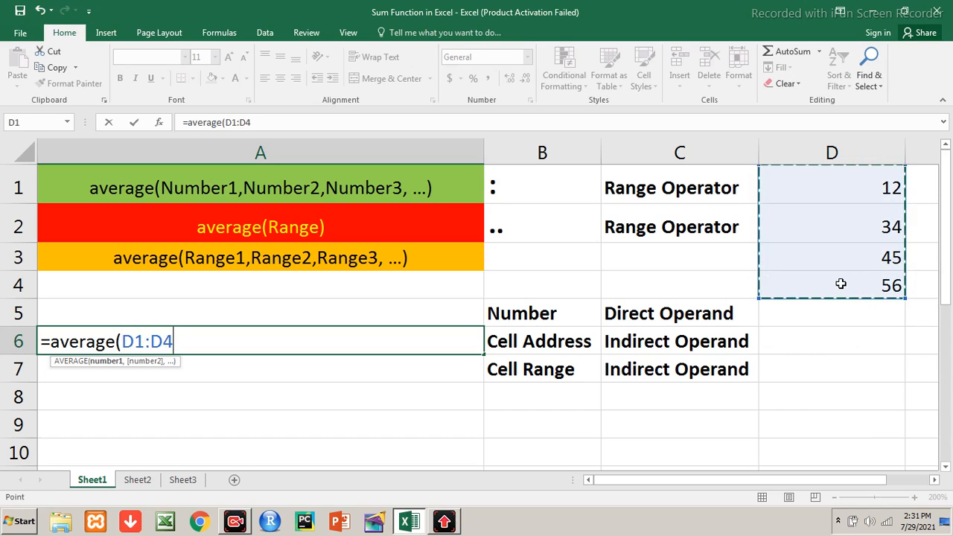
type(")")
key("Return")
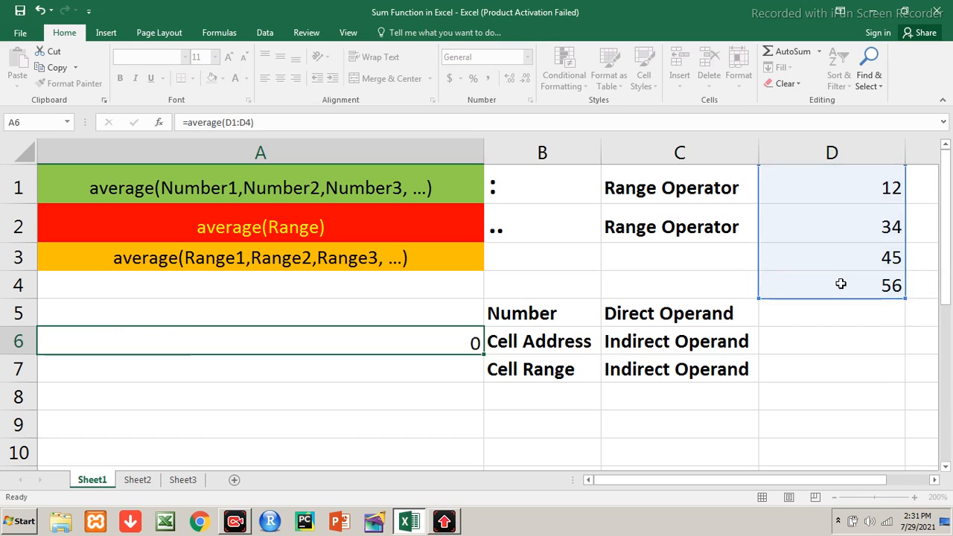
key("Up")
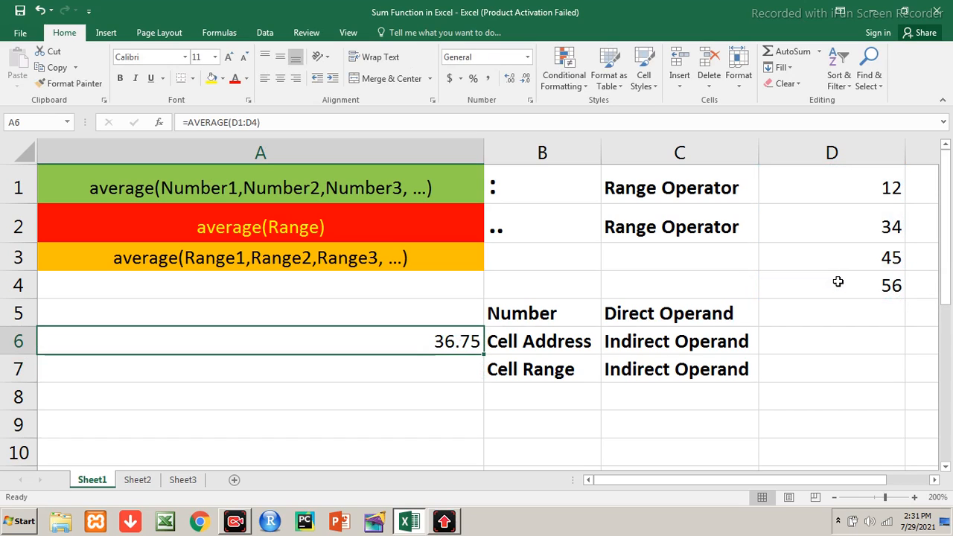
Step: Enter the values 12, 34 and 455 in cells A7 to A9 below the average
key("Down")
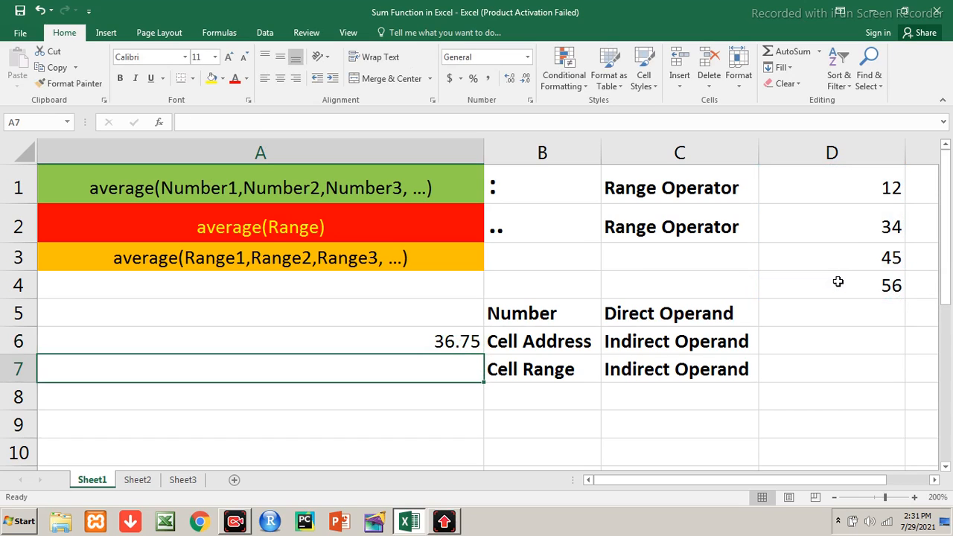
type("12")
key("Return")
type("34")
key("Return")
type("455")
key("Tab")
Step: Calculate the average of two ranges in cell C9 with =AVERAGE(D1:D4,A6:A9)
key("Tab")
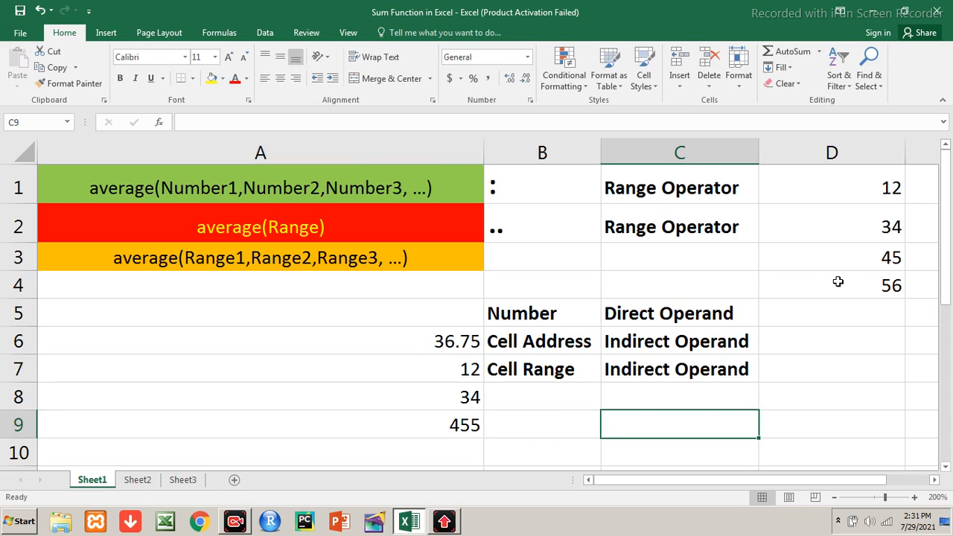
type("=average(")
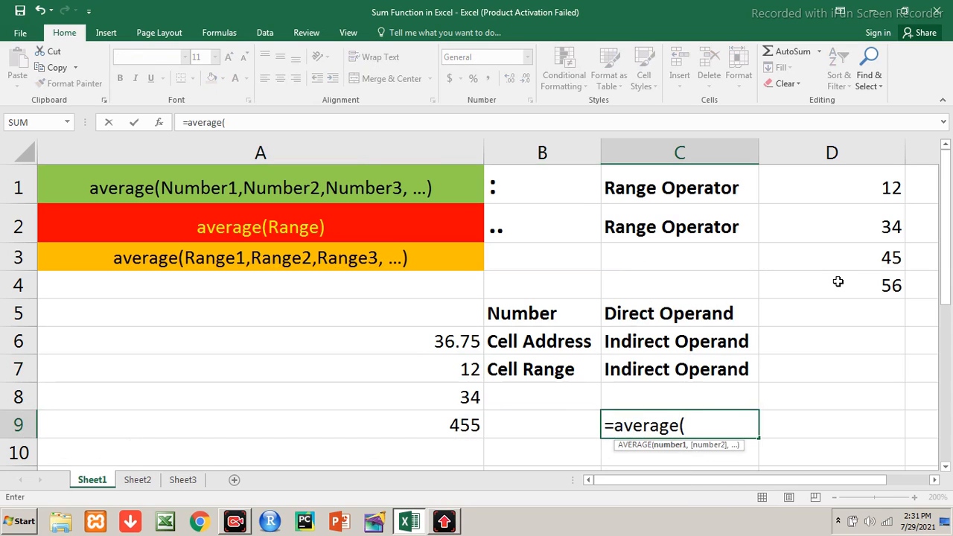
left_click_drag(840, 186, 848, 274)
type(",")
left_click_drag(418, 342, 410, 415)
type(")")
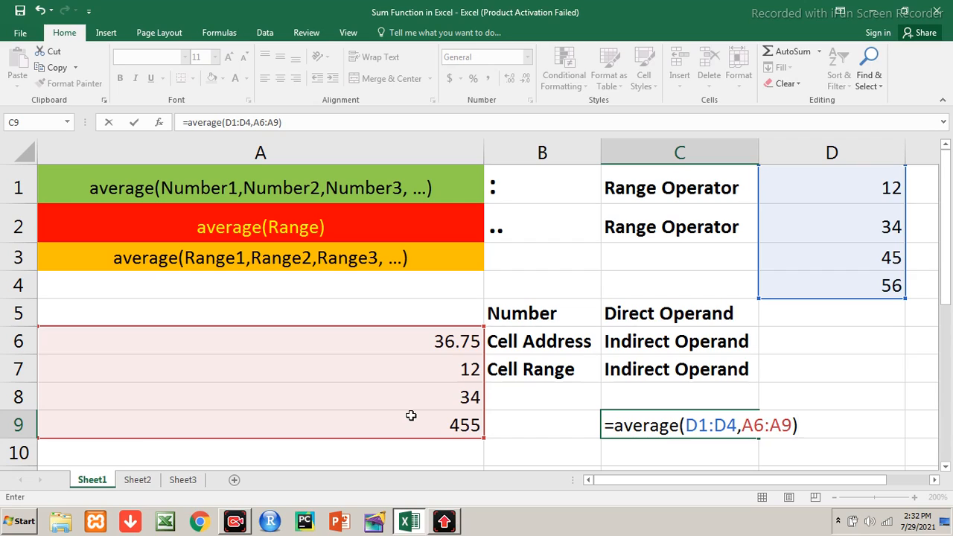
key("Return")
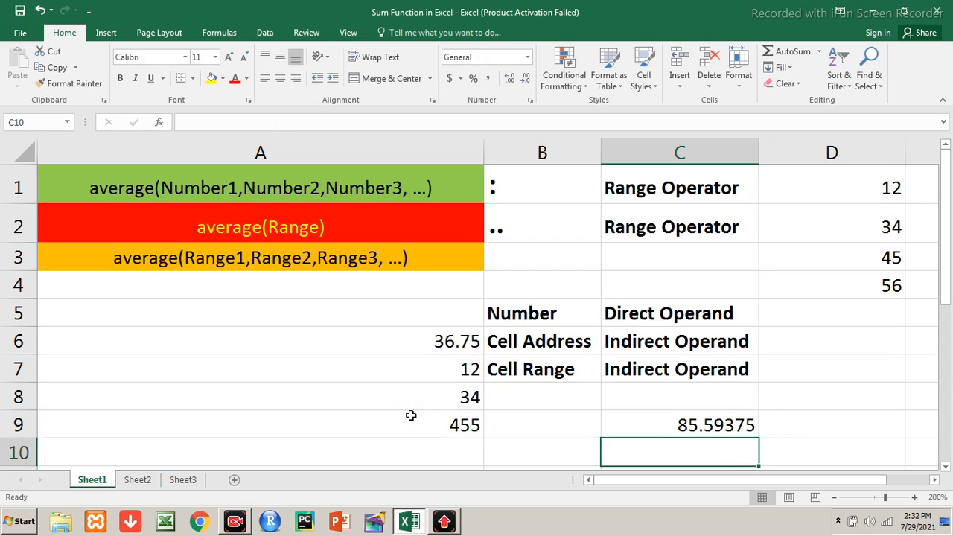
Step: Review the two-range average formula in C9 and highlight its source ranges D1 to D4 and A6 to A9
key("Up")
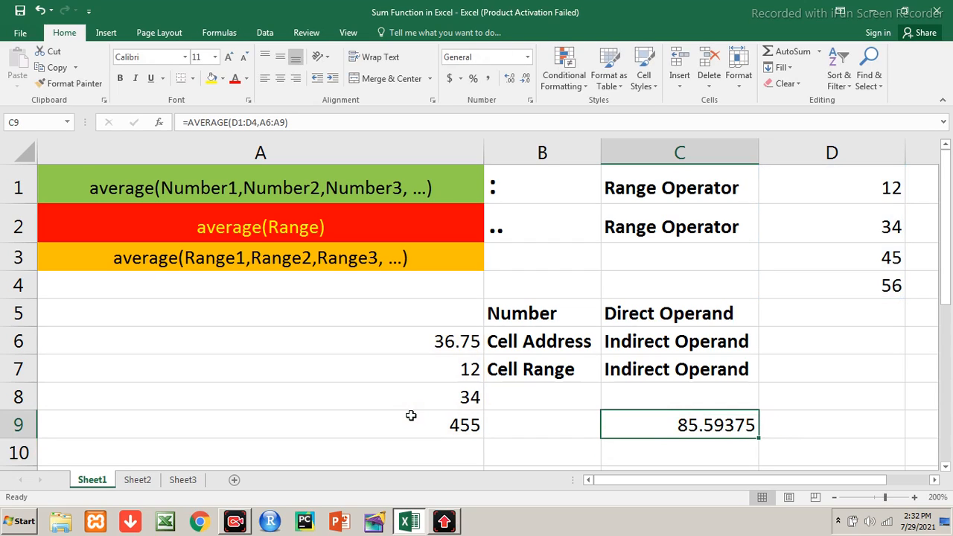
left_click_drag(851, 191, 858, 271)
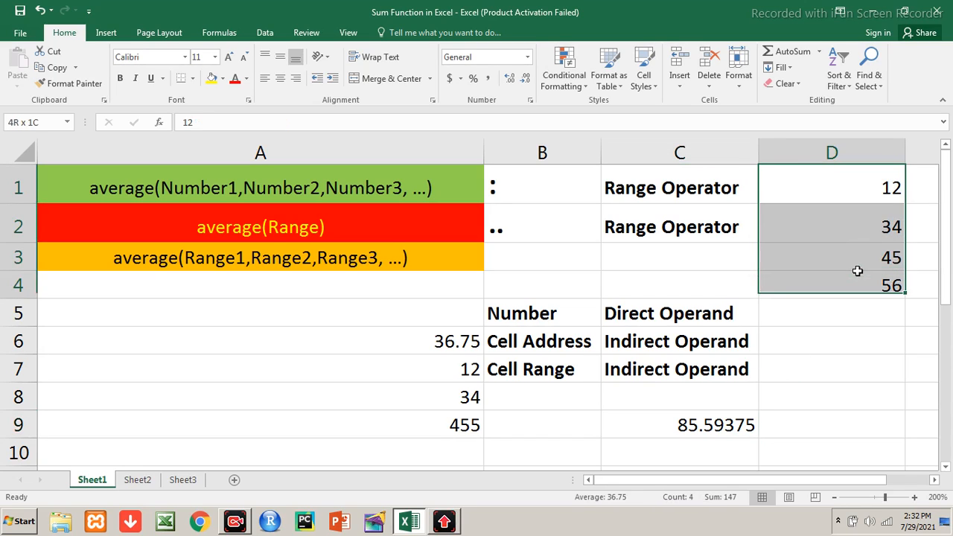
left_click_drag(423, 346, 428, 423)
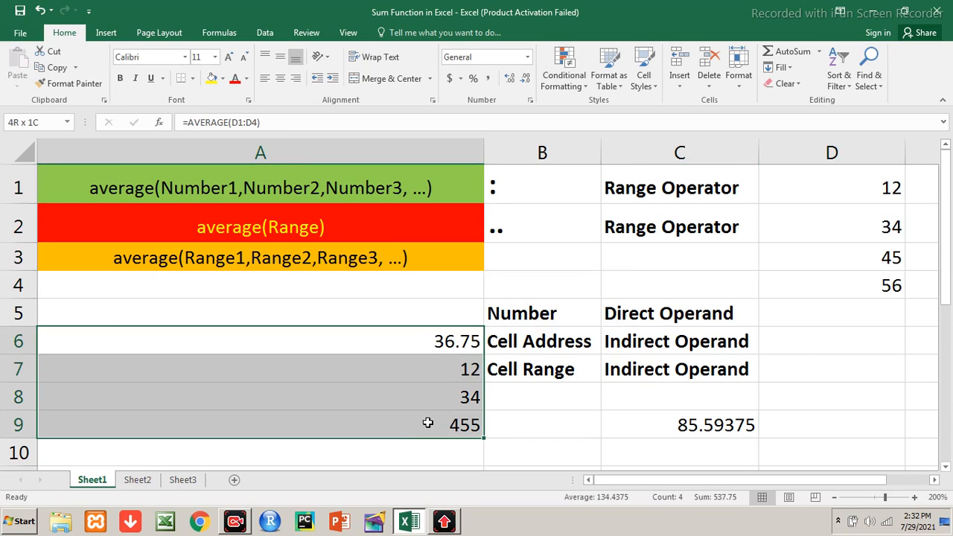
left_click_drag(826, 177, 828, 285)
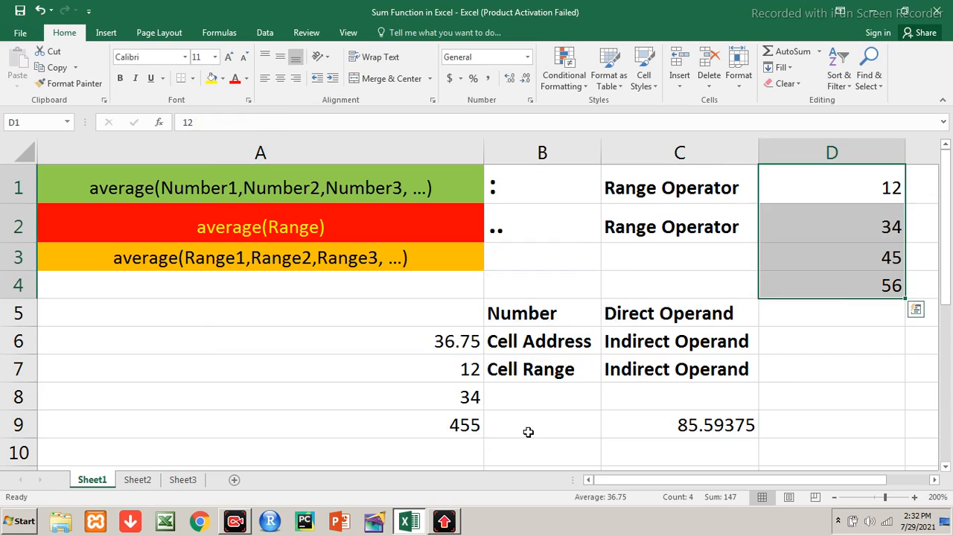
left_click(691, 421)
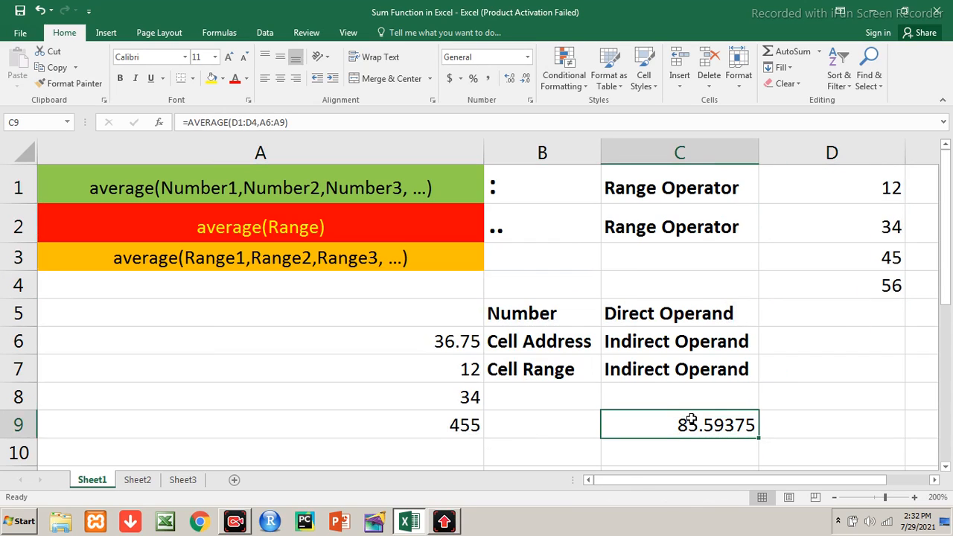
Step: Calculate the average of five individual cells in cell C10 with =AVERAGE(D1,D3,D4,A7,A8)
key("Down")
type("=average")
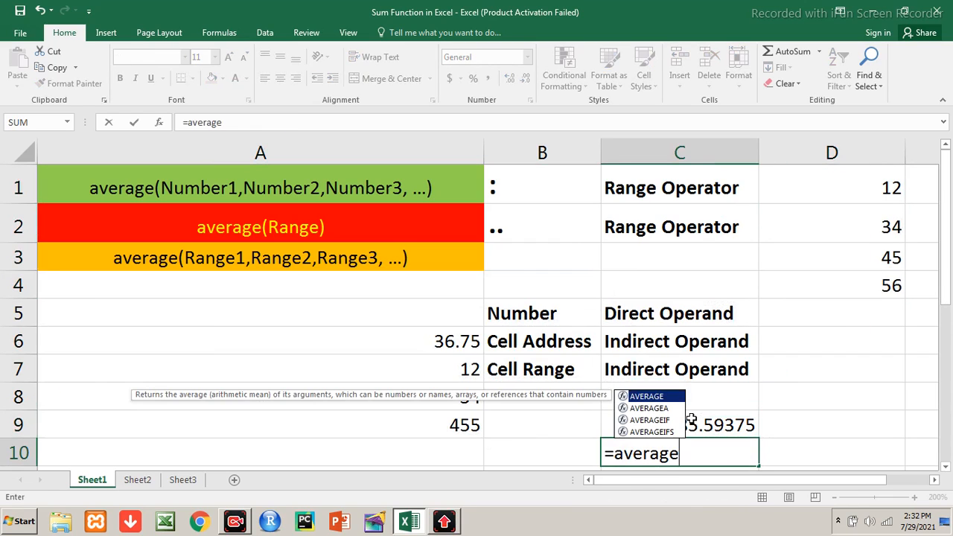
type("(")
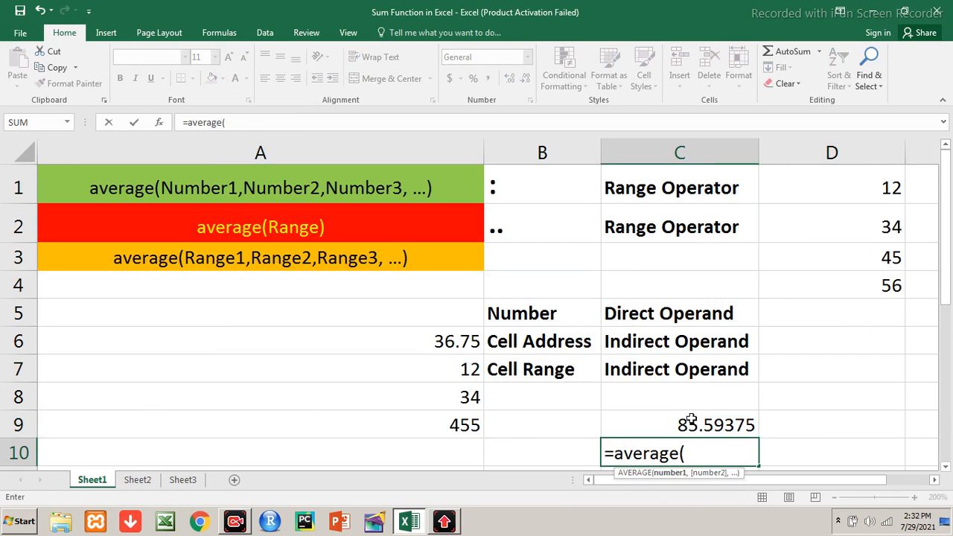
left_click(888, 193)
type(",")
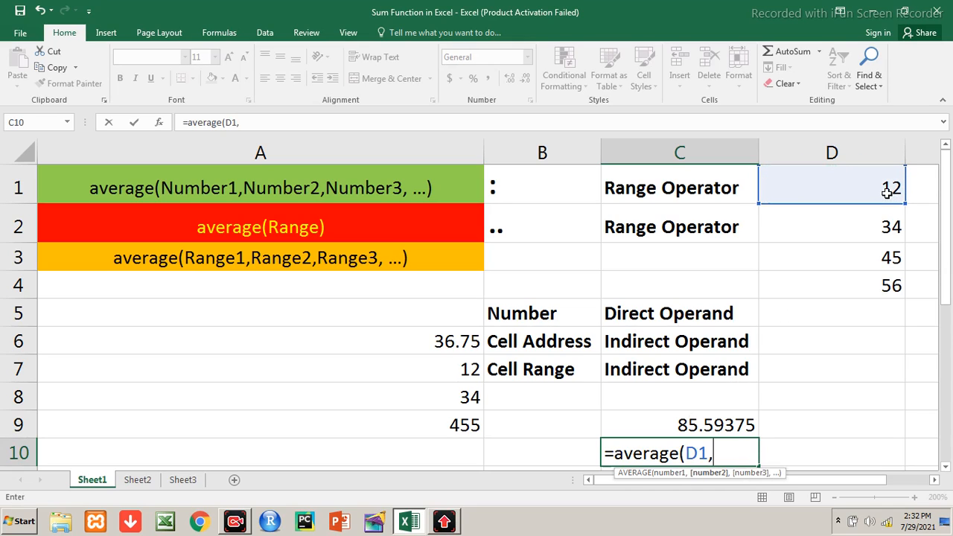
left_click(866, 259)
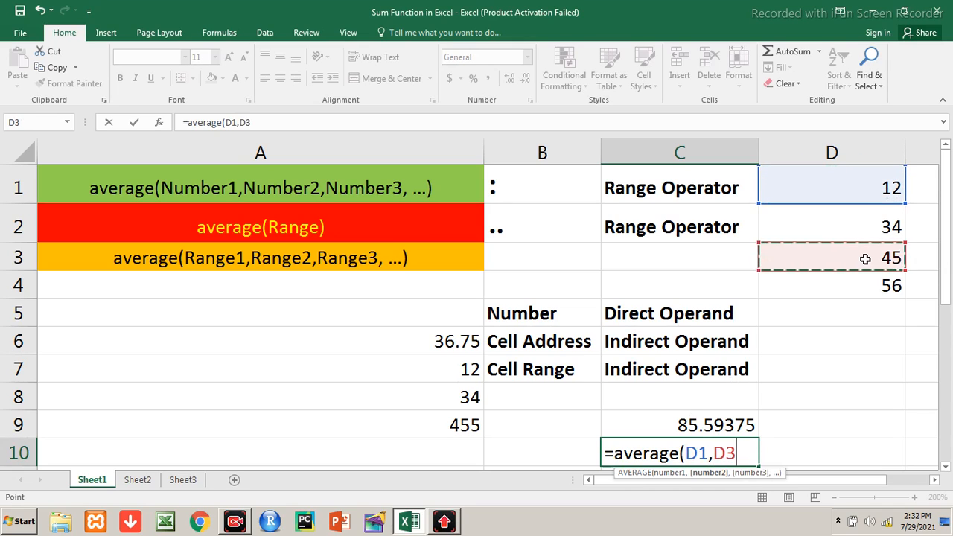
type(",")
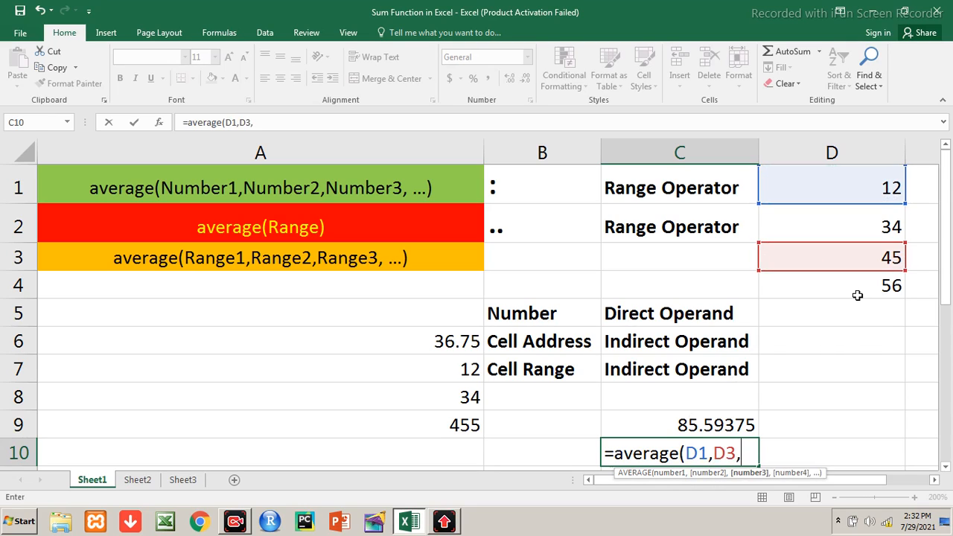
left_click(857, 286)
type(",")
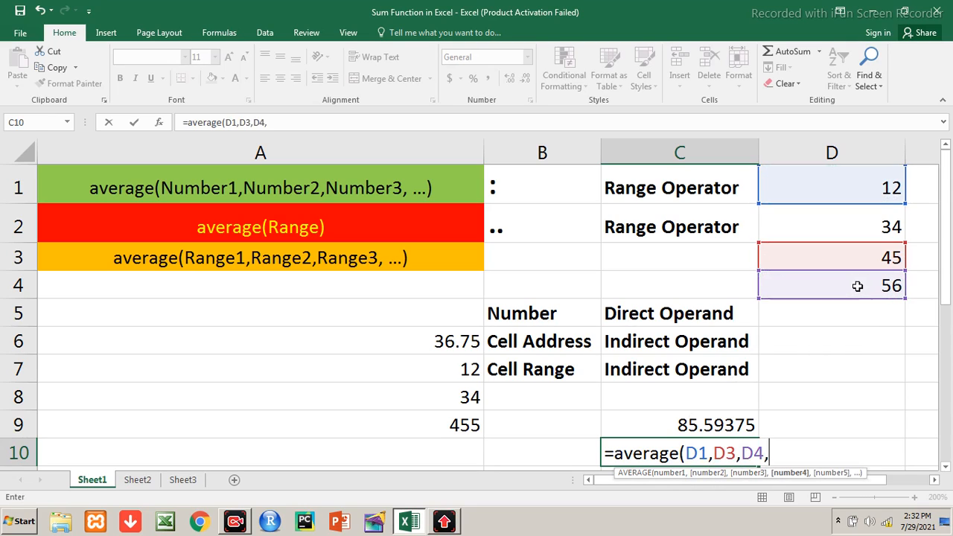
left_click(465, 369)
type(",")
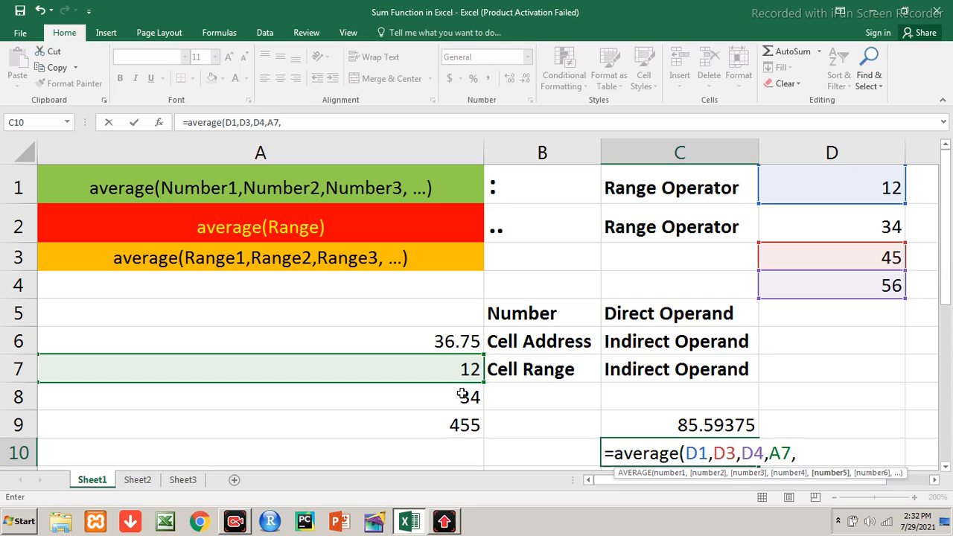
left_click(462, 396)
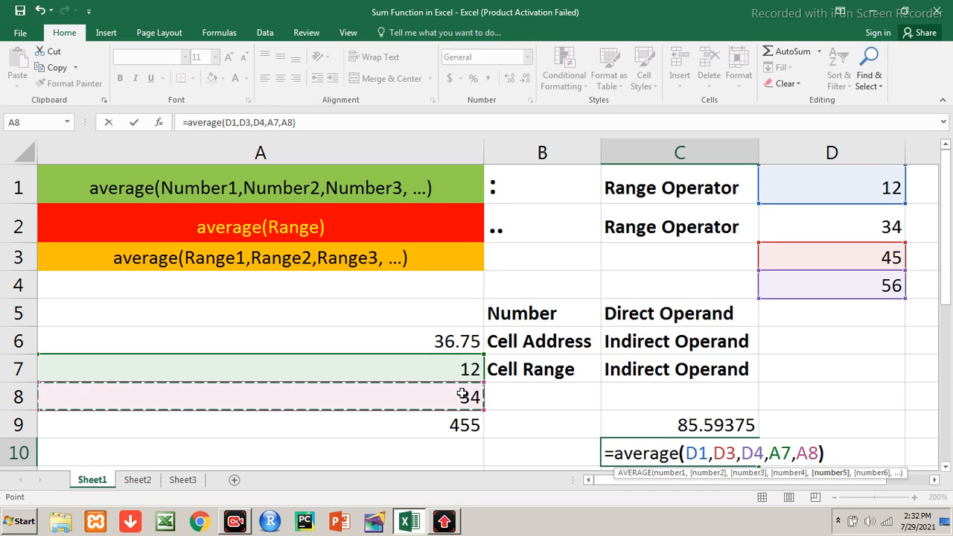
type(")")
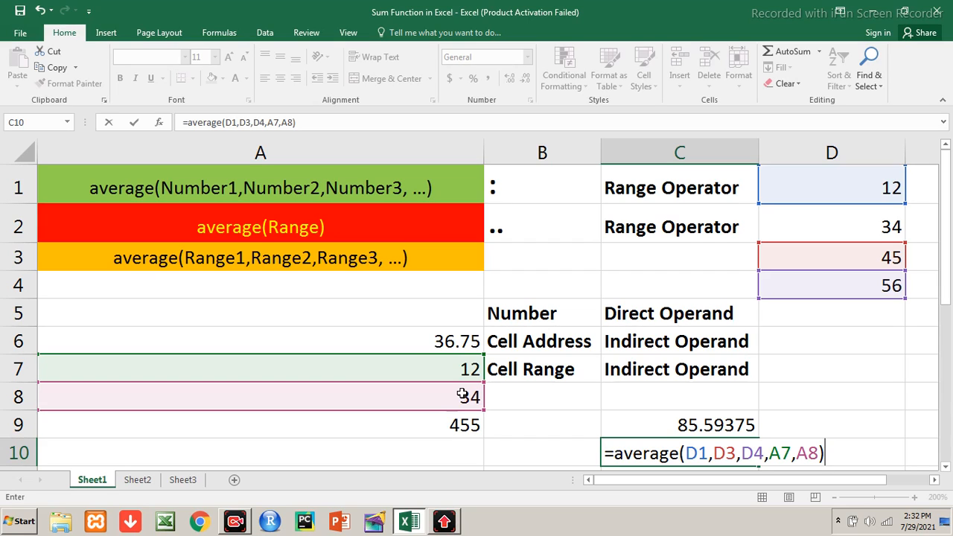
key("ctrl+Return")
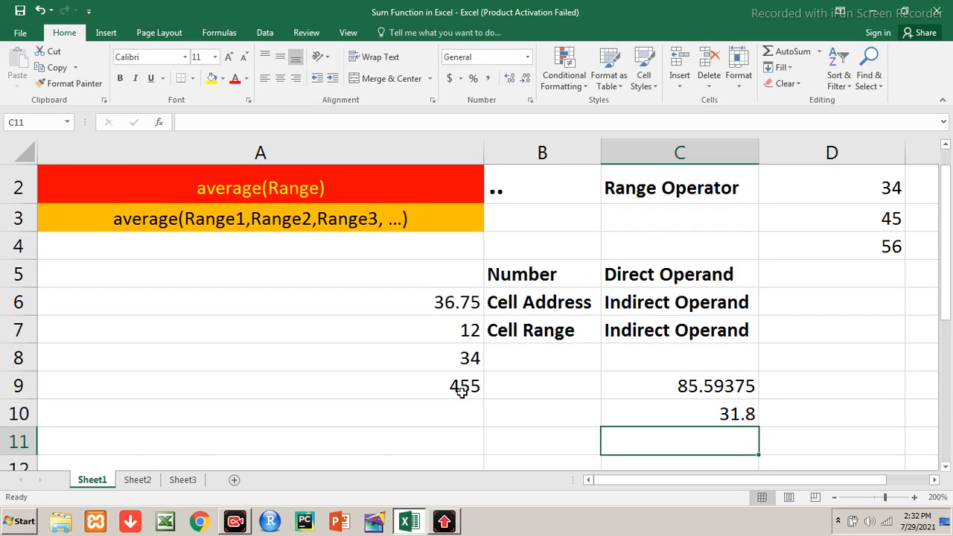
Step: Check the formula in C10 and highlight the three AVERAGE syntax forms in cells A1 to A3
key("Up")
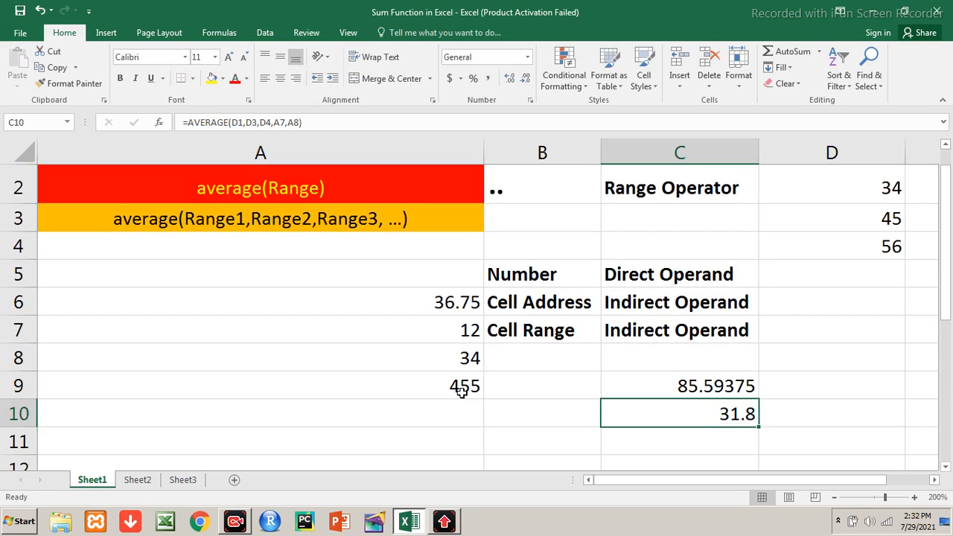
key("Up")
key("Up")
key("Up")
key("Up")
key("Up")
key("Up")
key("Up")
key("Up")
key("Up")
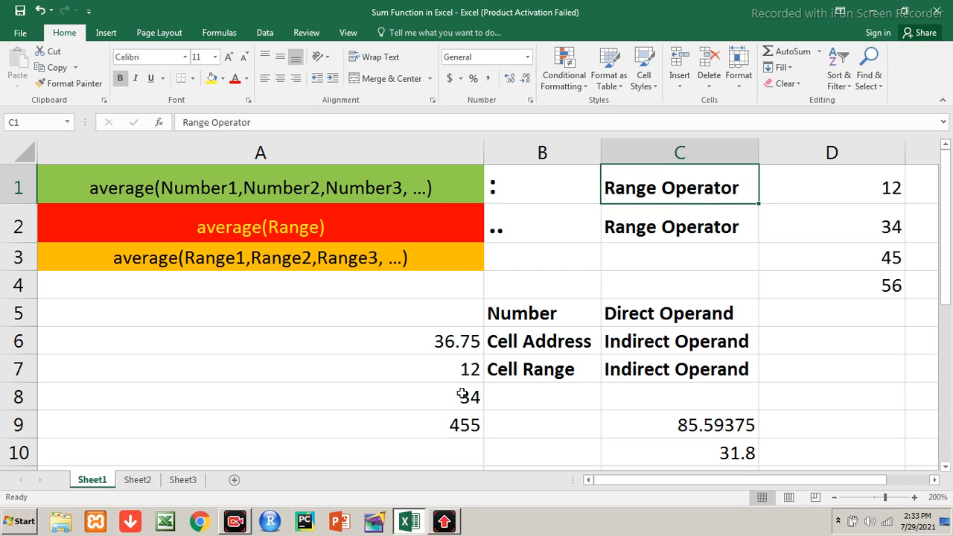
key("Left")
key("Left")
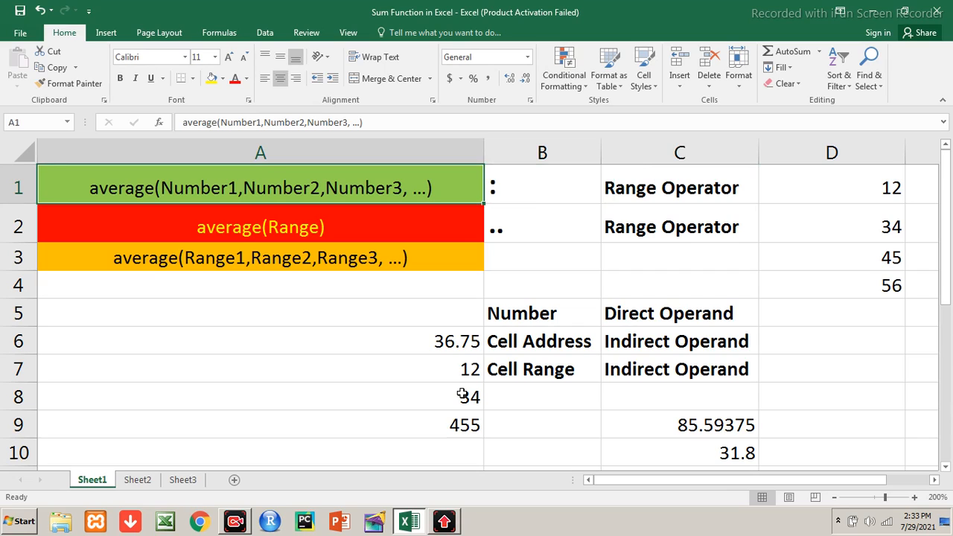
key("shift+Down")
key("shift+Down")
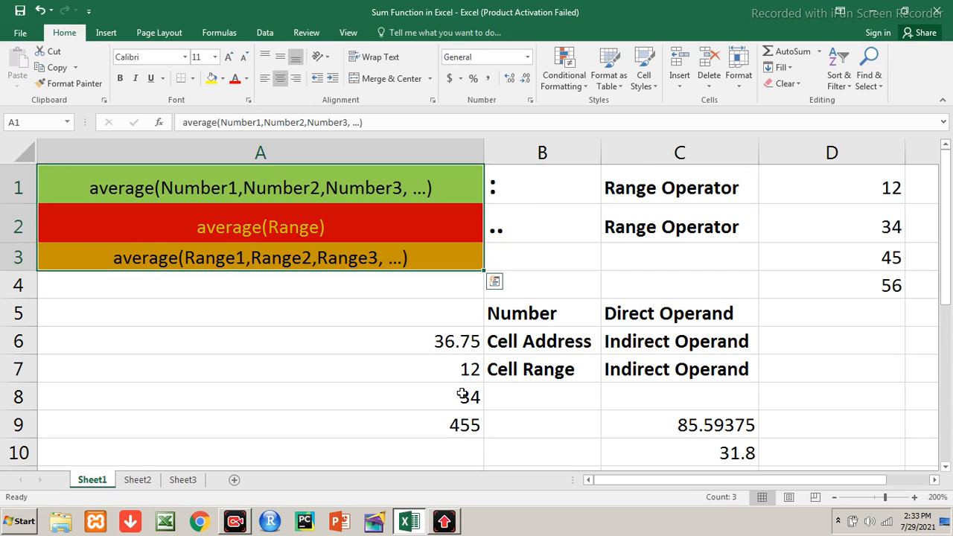
Step: Review the marks table with its averages on Sheet2 and the product sales table on Sheet3, highlighting each
left_click(138, 481)
left_click_drag(98, 186, 653, 397)
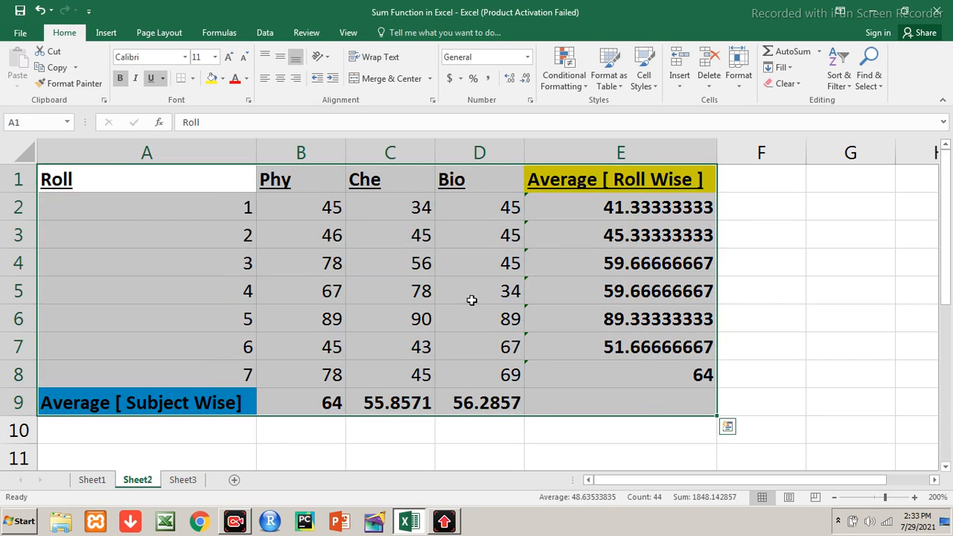
left_click(180, 481)
left_click_drag(112, 199, 669, 388)
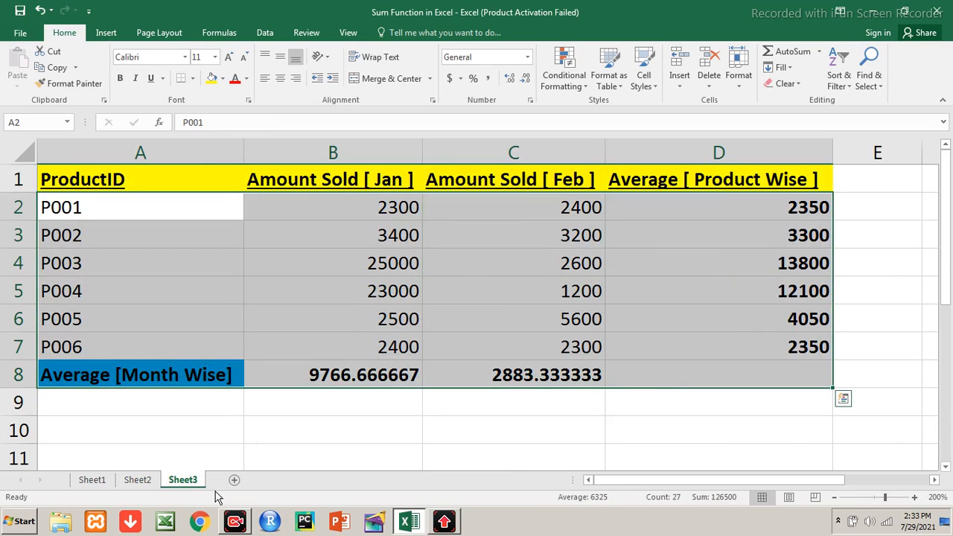
left_click(839, 523)
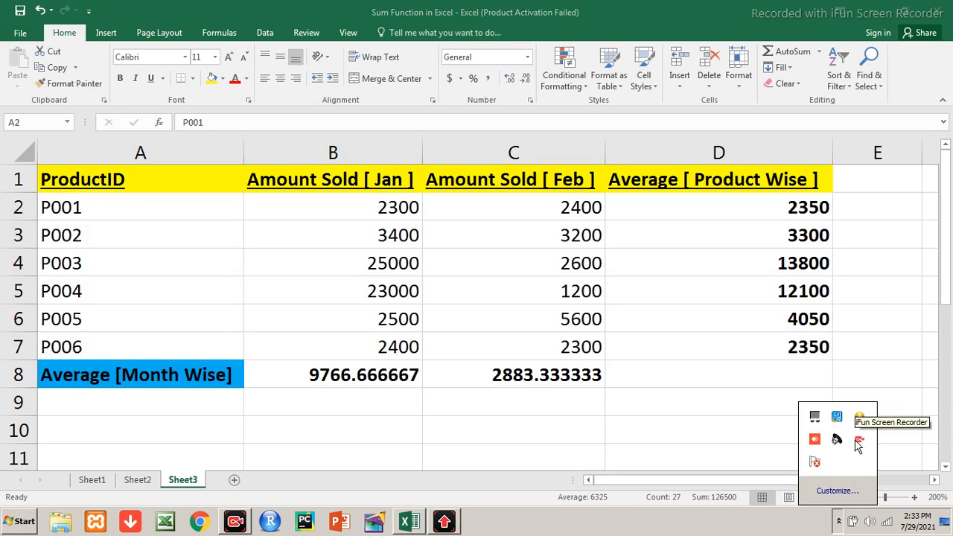